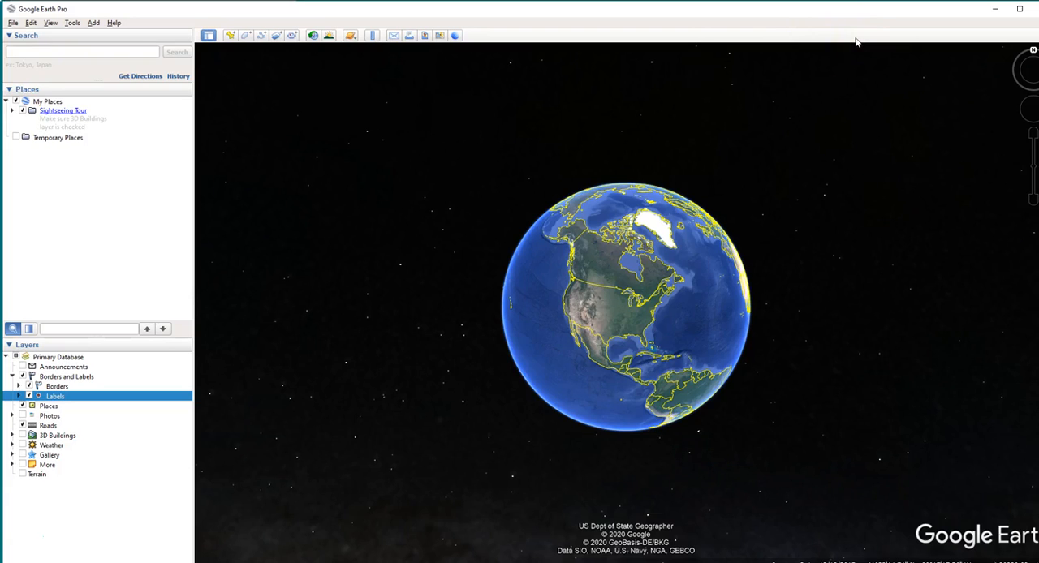
pyautogui.moveTo(821, 12)
pyautogui.mouseDown()
pyautogui.moveTo(811, 1)
pyautogui.moveTo(822, 10)
pyautogui.mouseUp()
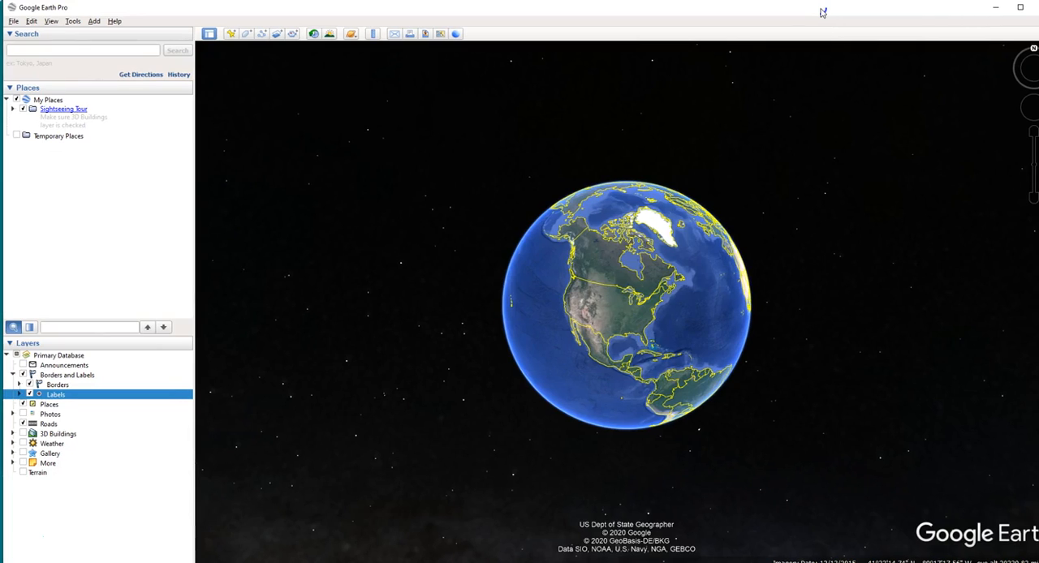
pyautogui.moveTo(823, 12); pyautogui.dragTo(822, 14)
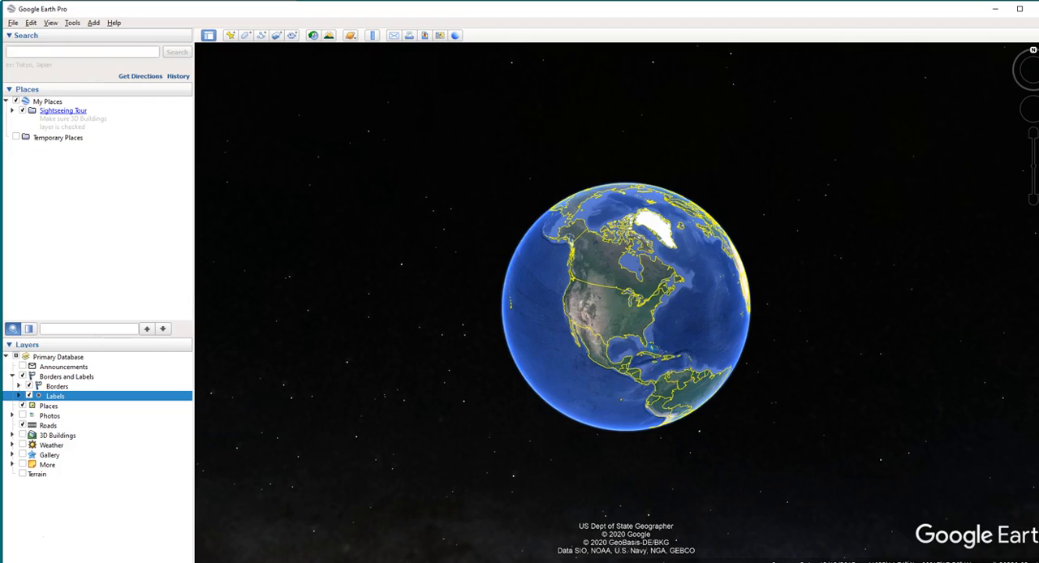
# Widen the browser window showing the Google Earth versions page, review the web, mobile and desktop options, and minimize the window
pyautogui.moveTo(1038, 54); pyautogui.dragTo(585, 24)
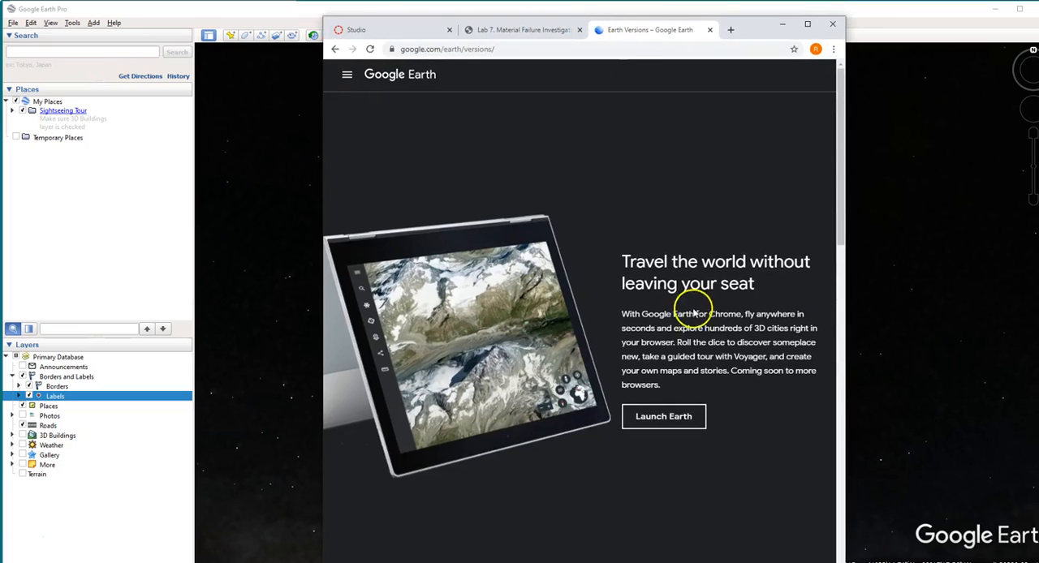
pyautogui.moveTo(849, 325); pyautogui.dragTo(941, 329)
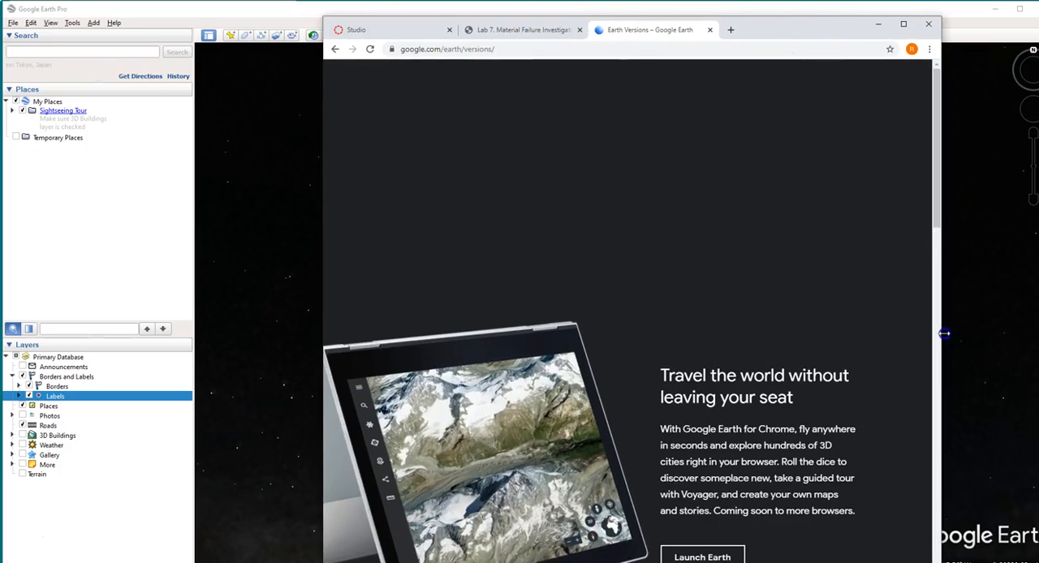
pyautogui.moveTo(324, 189); pyautogui.dragTo(158, 154)
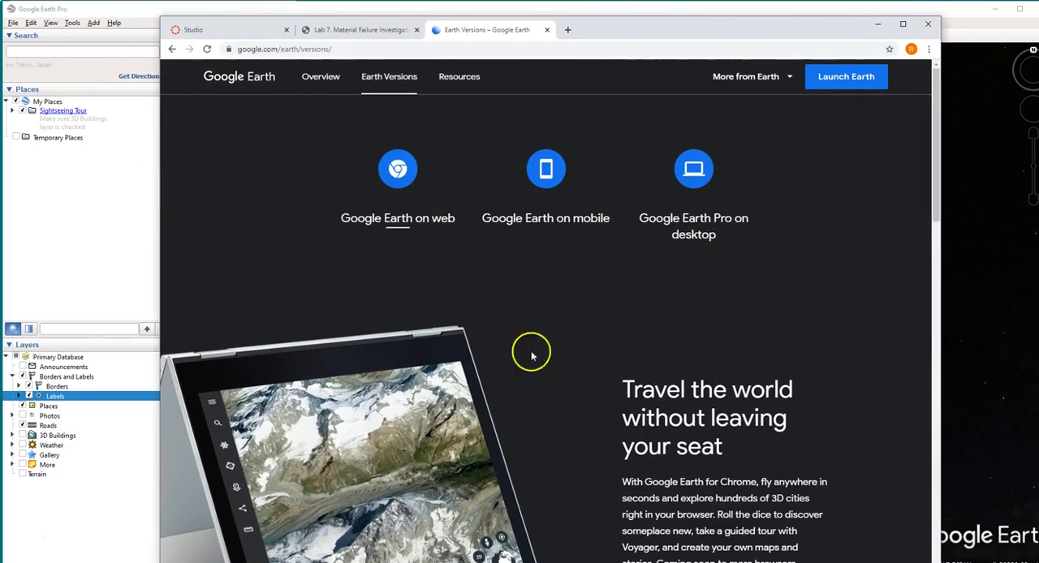
pyautogui.scroll(-2, 679, 295)
pyautogui.scroll(2, 529, 163)
pyautogui.scroll(-2, 596, 338)
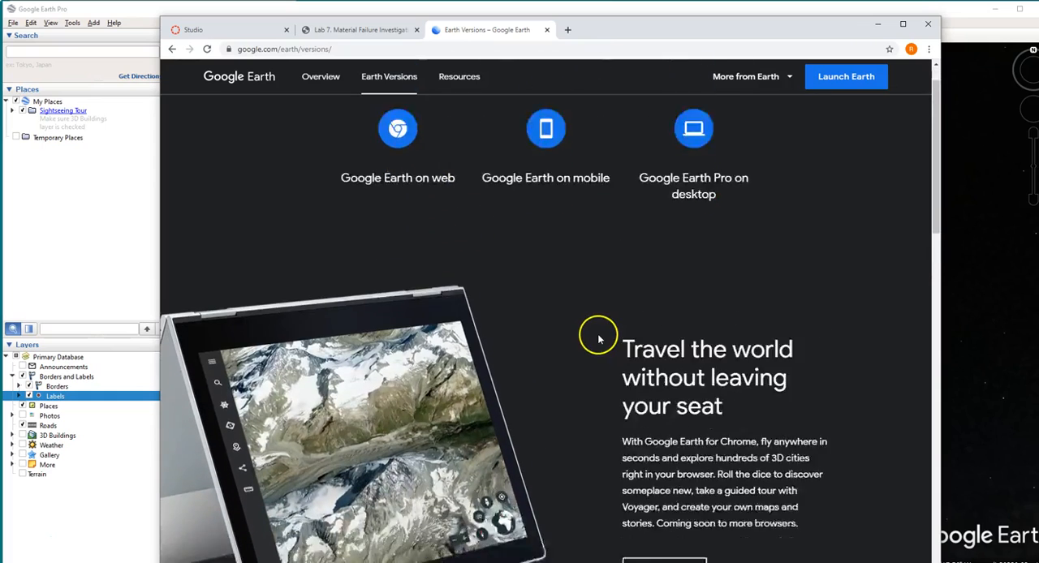
pyautogui.click(878, 23)
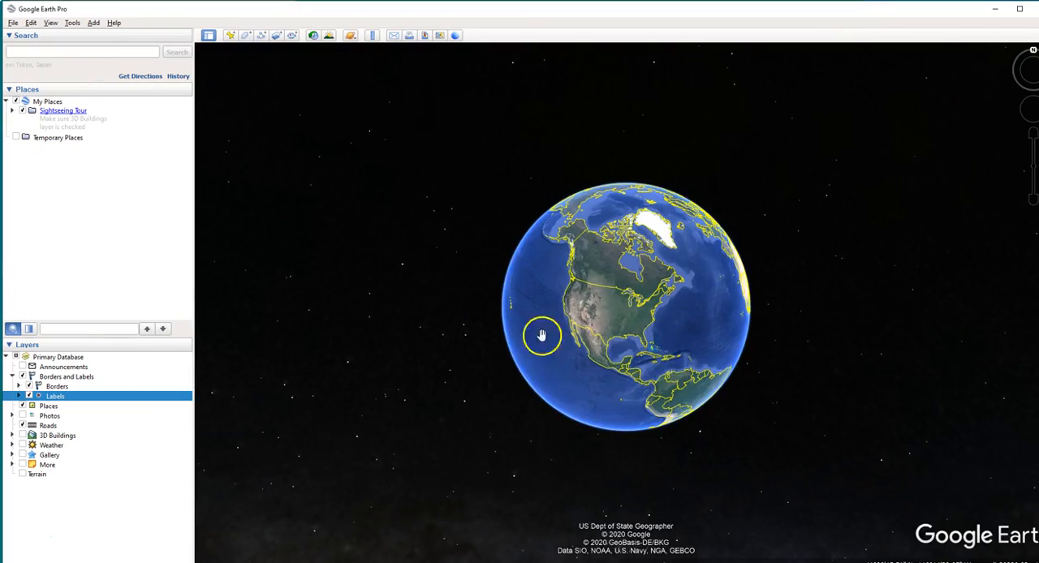
# Zoom in from the full globe through the southeastern United States to northern Florida
pyautogui.scroll(1, 622, 324)
pyautogui.moveTo(624, 319); pyautogui.dragTo(638, 301)
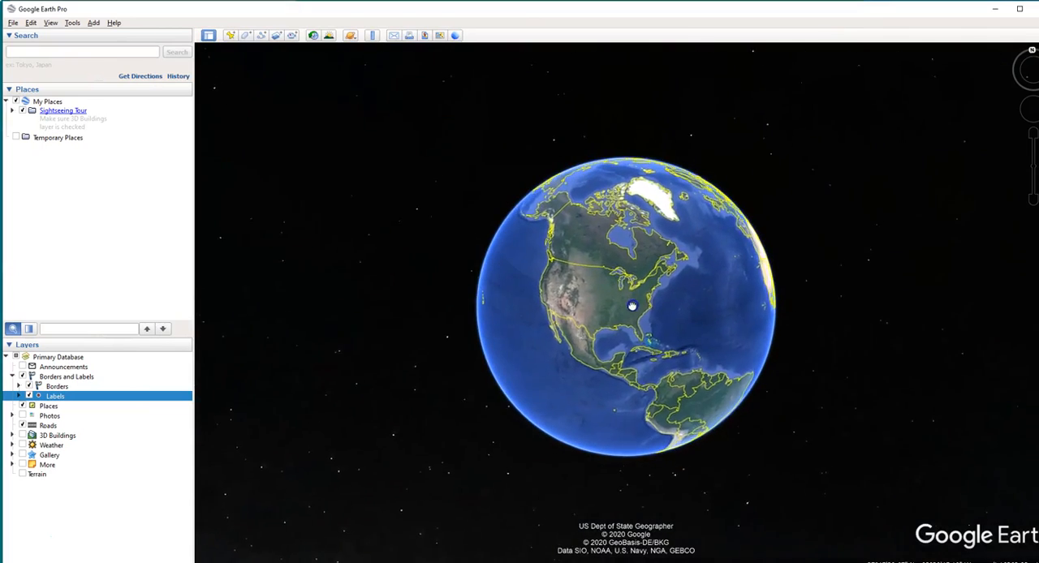
pyautogui.scroll(1, 642, 337)
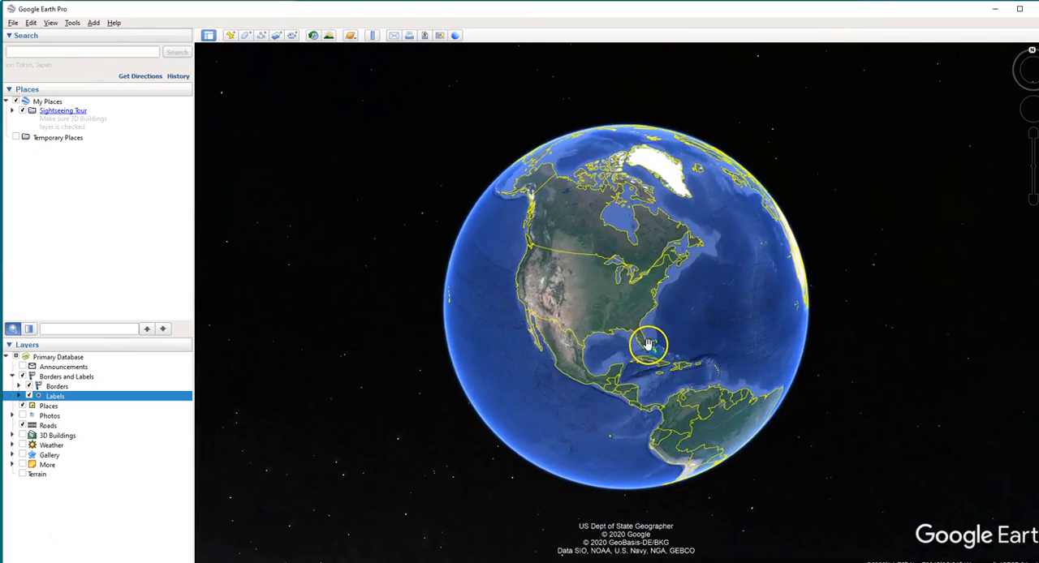
pyautogui.scroll(5, 648, 345)
pyautogui.scroll(2, 617, 332)
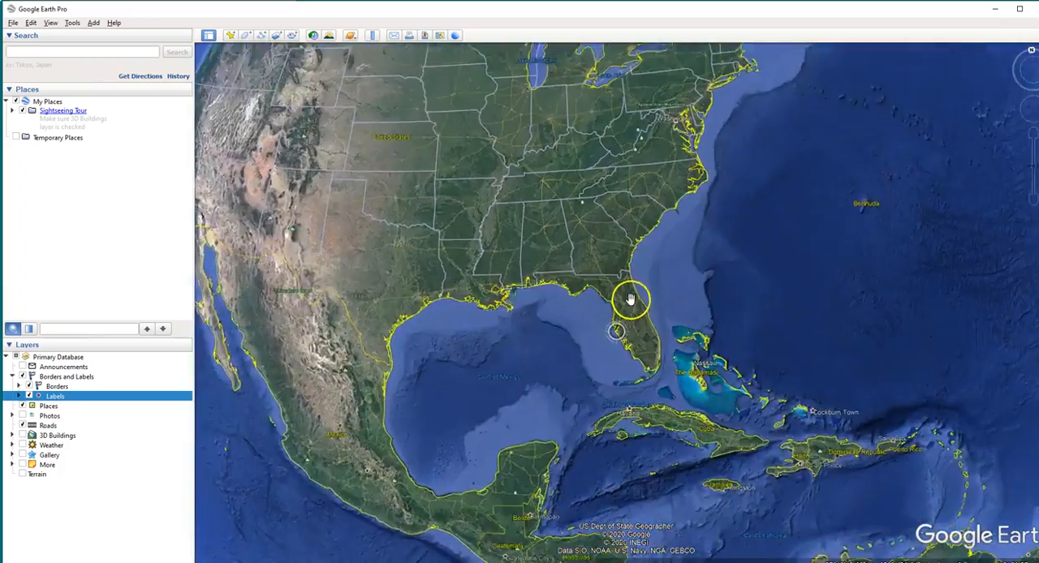
pyautogui.scroll(4, 647, 331)
pyautogui.scroll(2, 587, 204)
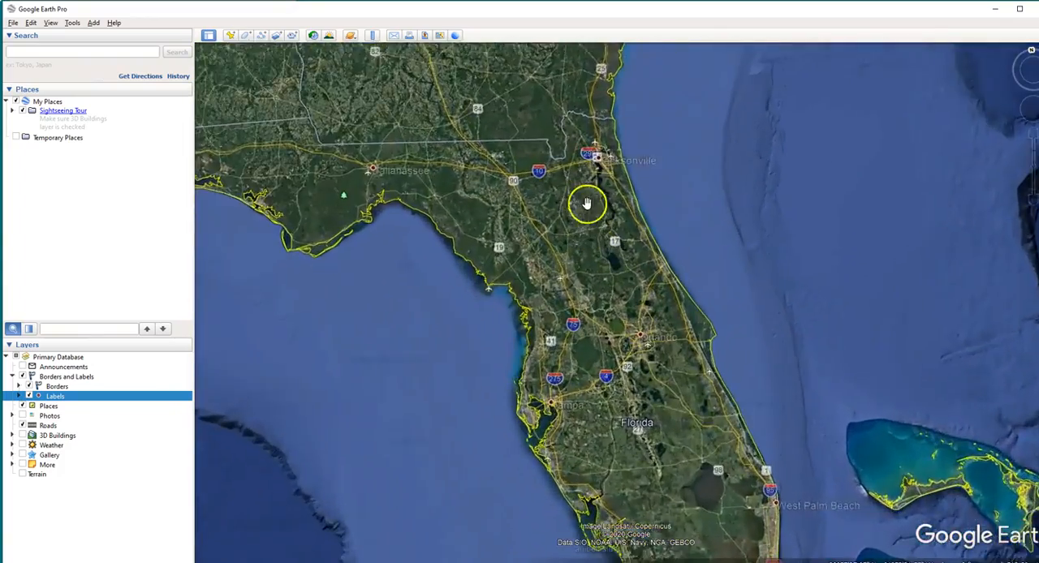
pyautogui.scroll(5, 587, 204)
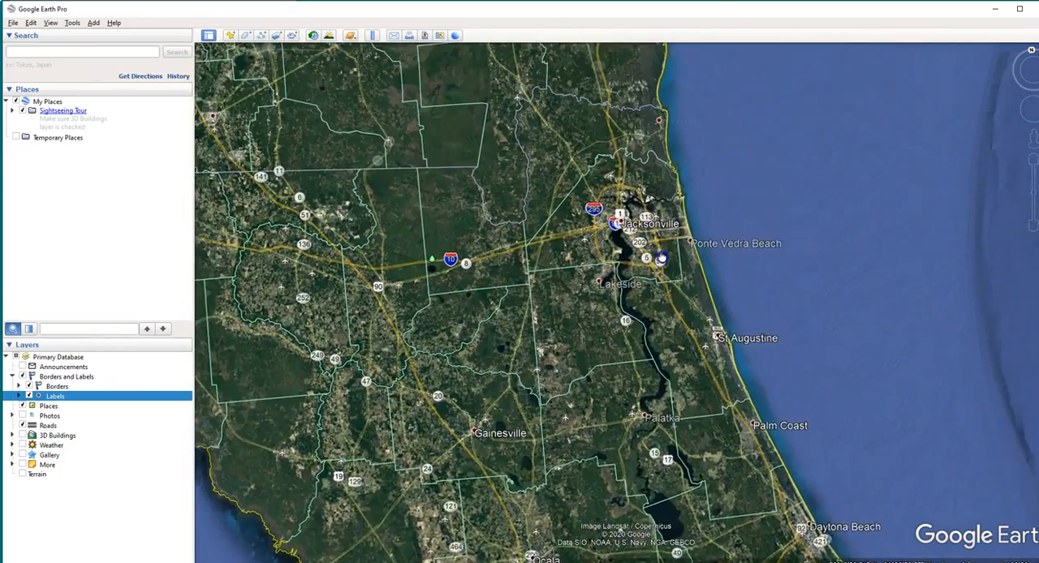
# Zoom in on Jacksonville and center the area around the river just southeast of downtown
pyautogui.scroll(3, 712, 230)
pyautogui.scroll(2, 714, 223)
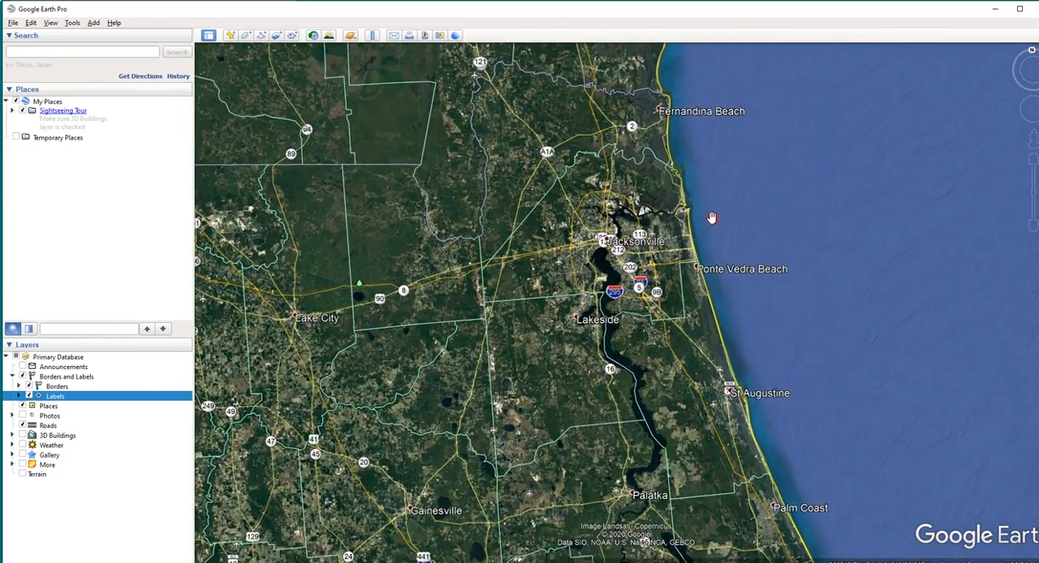
pyautogui.moveTo(712, 218); pyautogui.dragTo(717, 236)
pyautogui.moveTo(764, 255); pyautogui.dragTo(751, 240, button='middle')
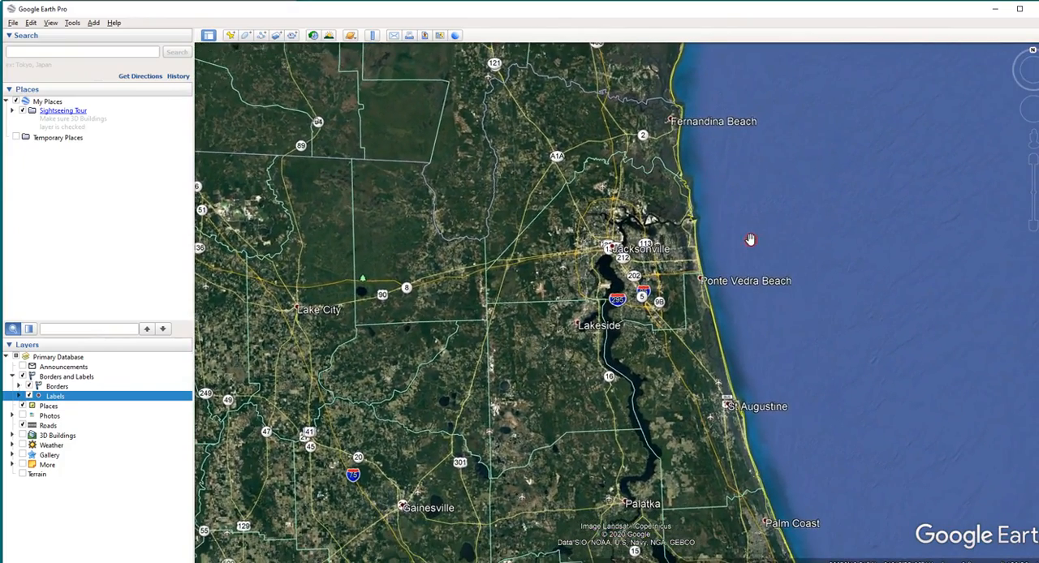
pyautogui.click(777, 280)
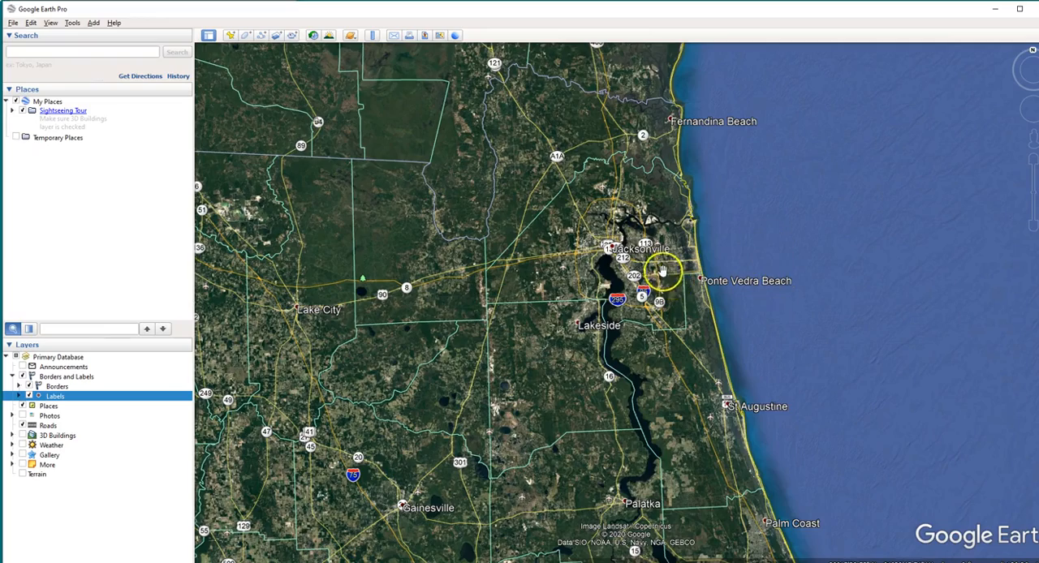
pyautogui.scroll(4, 665, 273)
pyautogui.moveTo(631, 199); pyautogui.dragTo(786, 281)
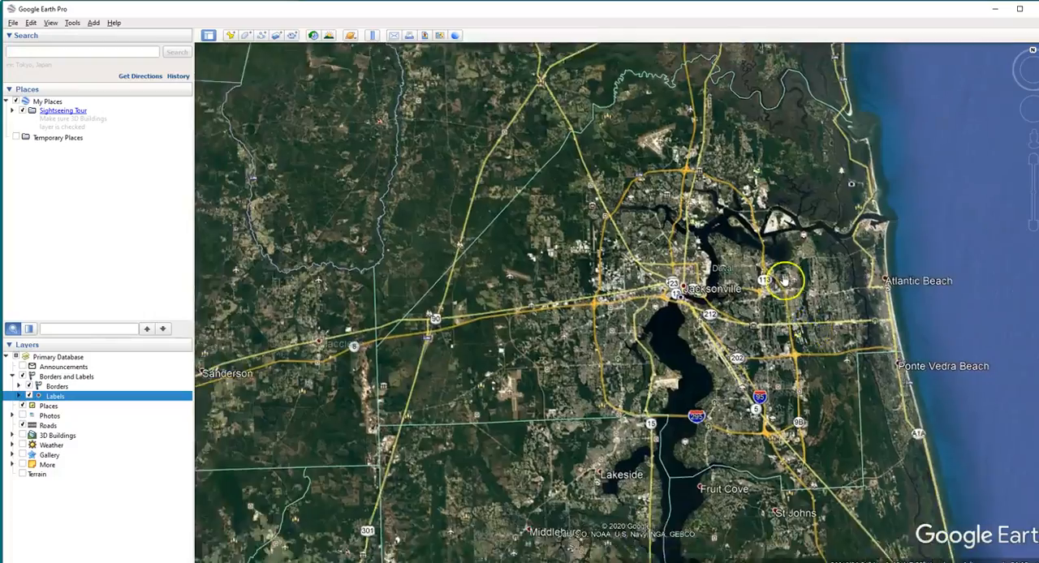
pyautogui.scroll(7, 785, 281)
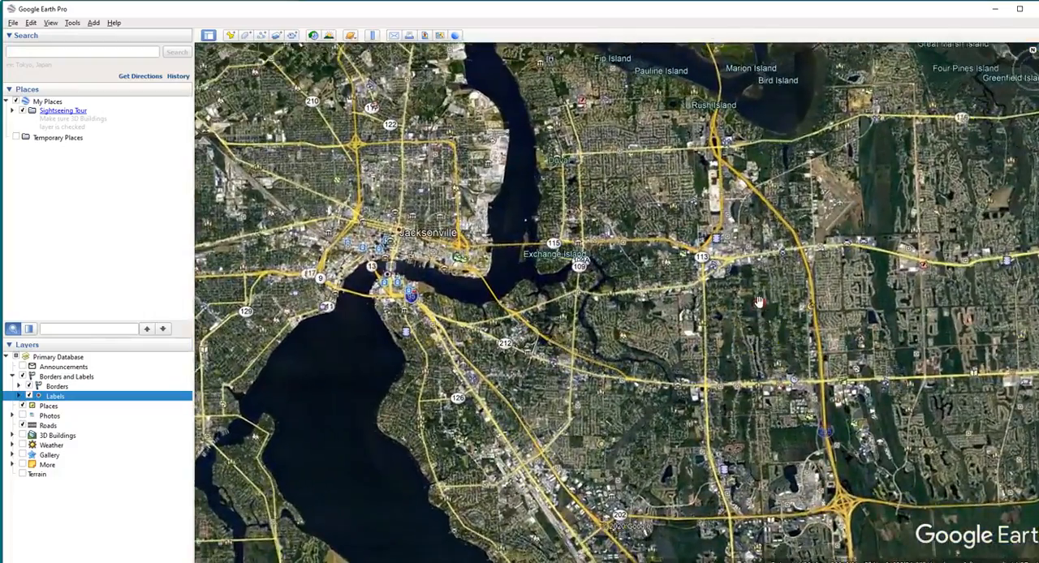
pyautogui.scroll(1, 760, 302)
pyautogui.moveTo(529, 300); pyautogui.dragTo(576, 244)
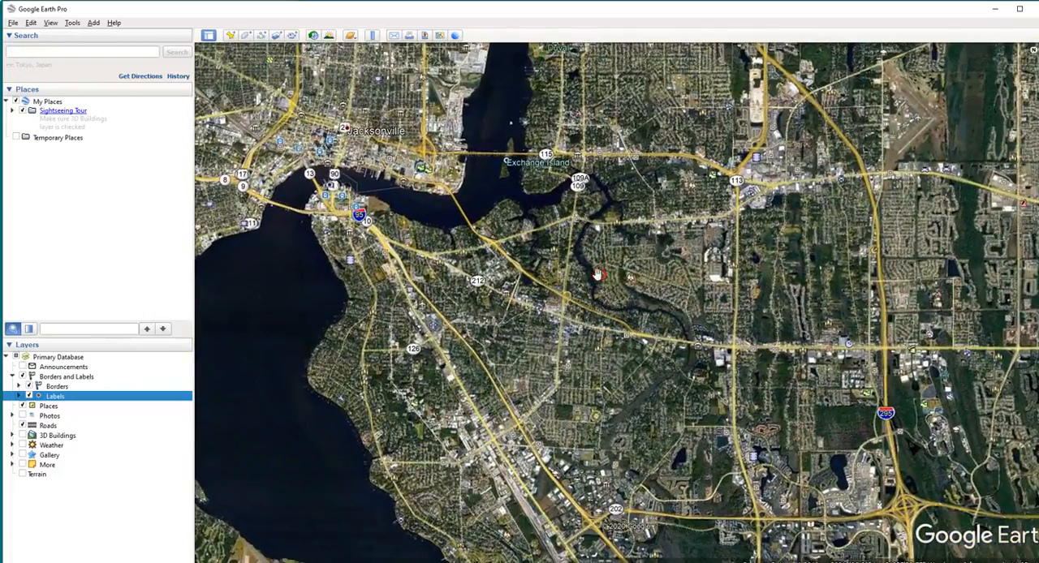
# Hide the Borders and Labels group and the Places layer, and switch the Roads layer off and back on
pyautogui.click(22, 377)
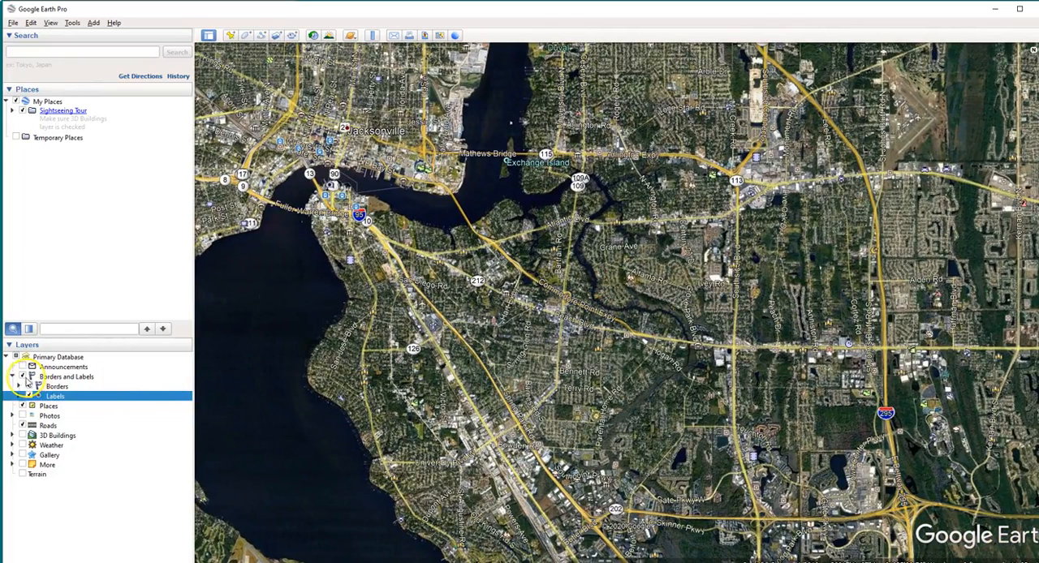
pyautogui.click(23, 378)
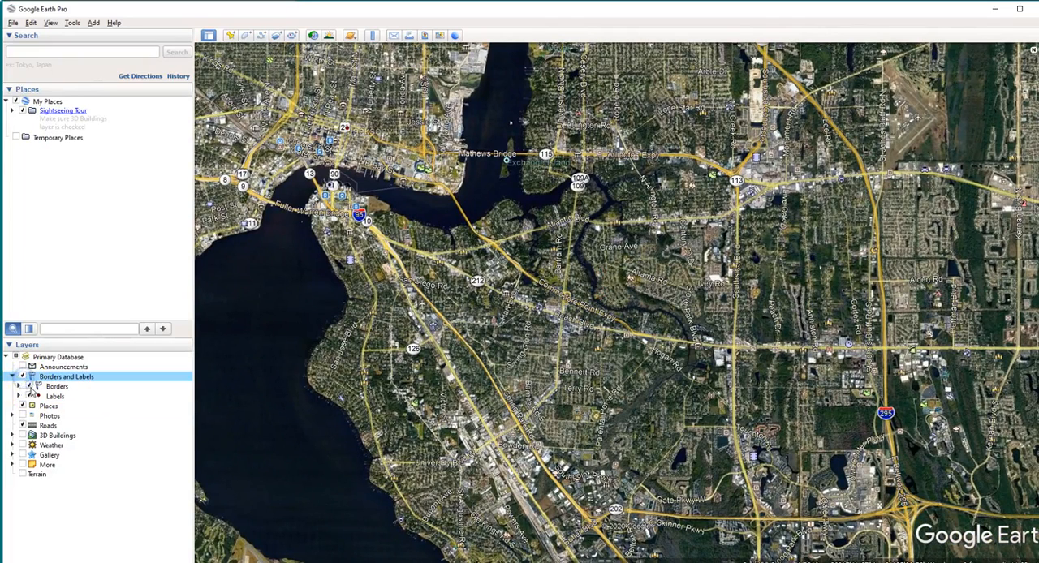
pyautogui.click(29, 387)
pyautogui.click(28, 396)
pyautogui.click(22, 406)
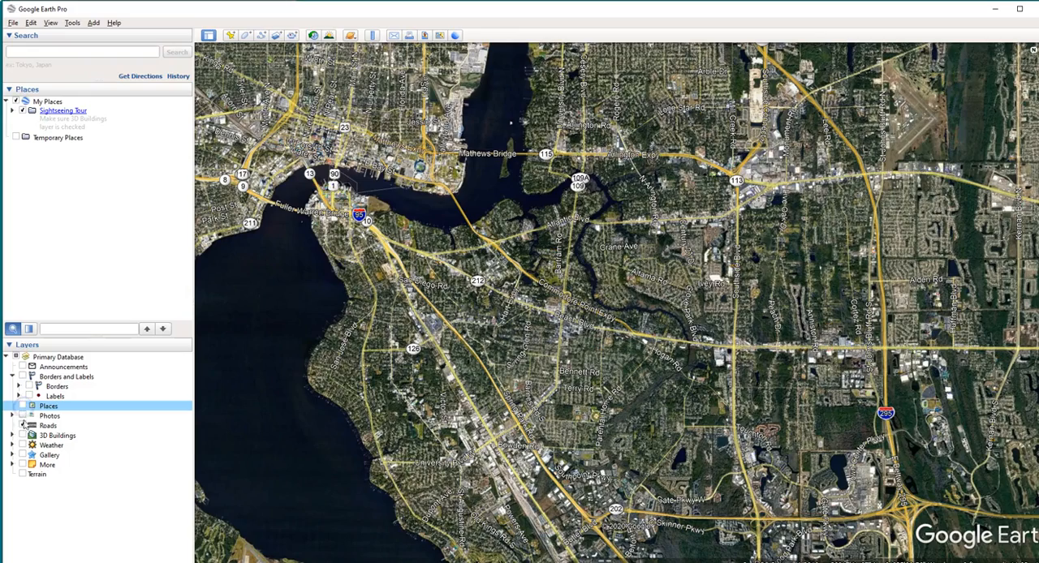
pyautogui.click(23, 426)
pyautogui.click(22, 425)
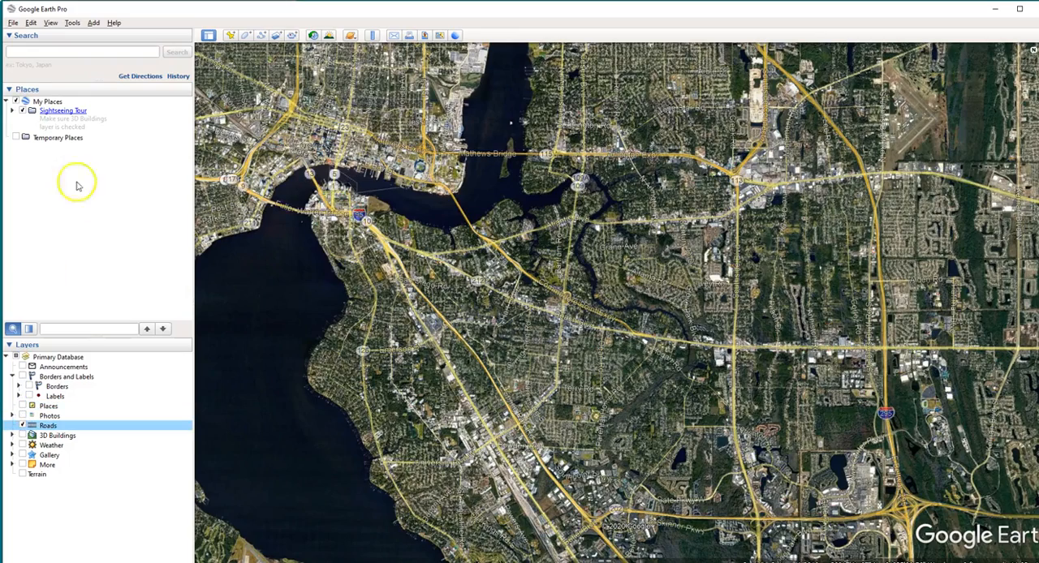
# Turn on historical imagery for the Jacksonville area and set its date to 12/2007
pyautogui.scroll(-5, 627, 266)
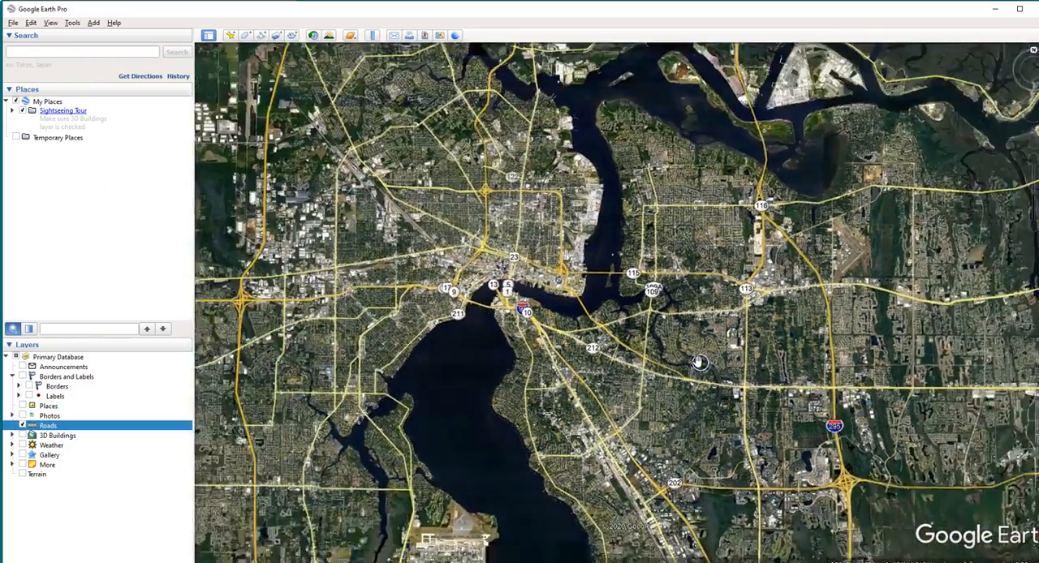
pyautogui.click(313, 37)
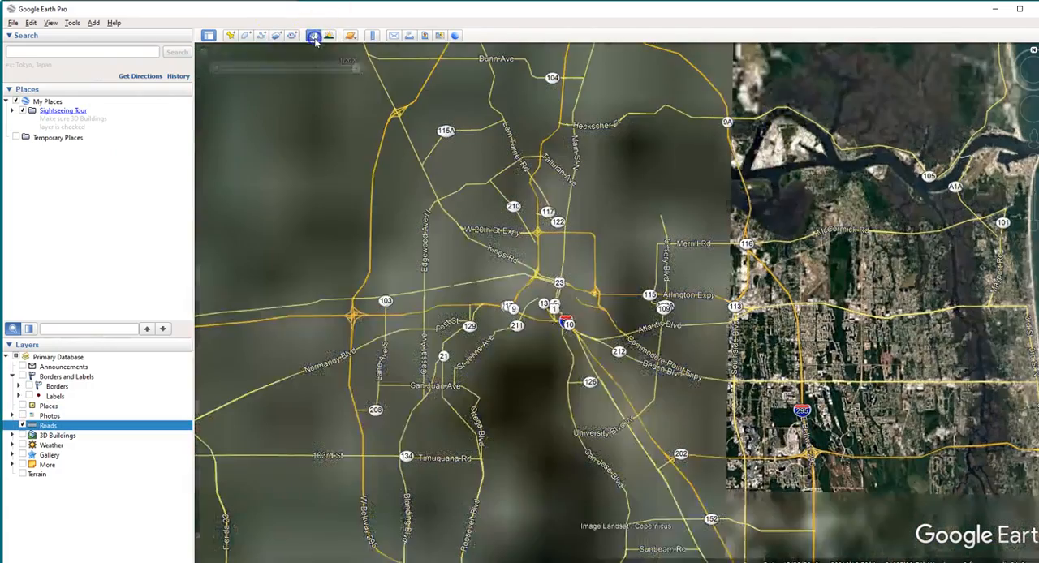
pyautogui.moveTo(354, 68); pyautogui.dragTo(332, 75)
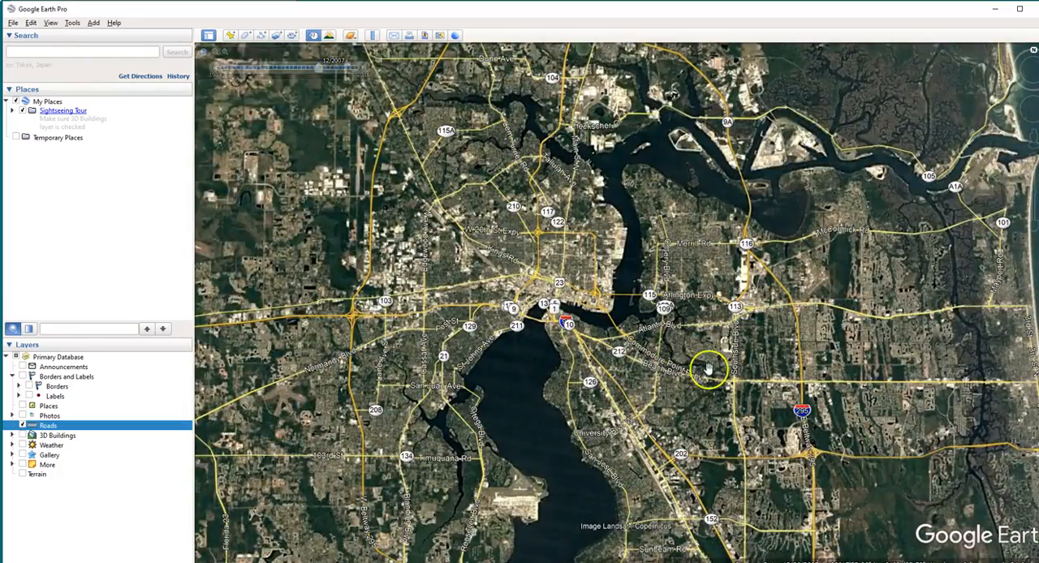
# Examine the 12/2007 imagery southeast of downtown Jacksonville, including the I-295 interchange and the campus buildings and sports fields east of it
pyautogui.scroll(5, 735, 309)
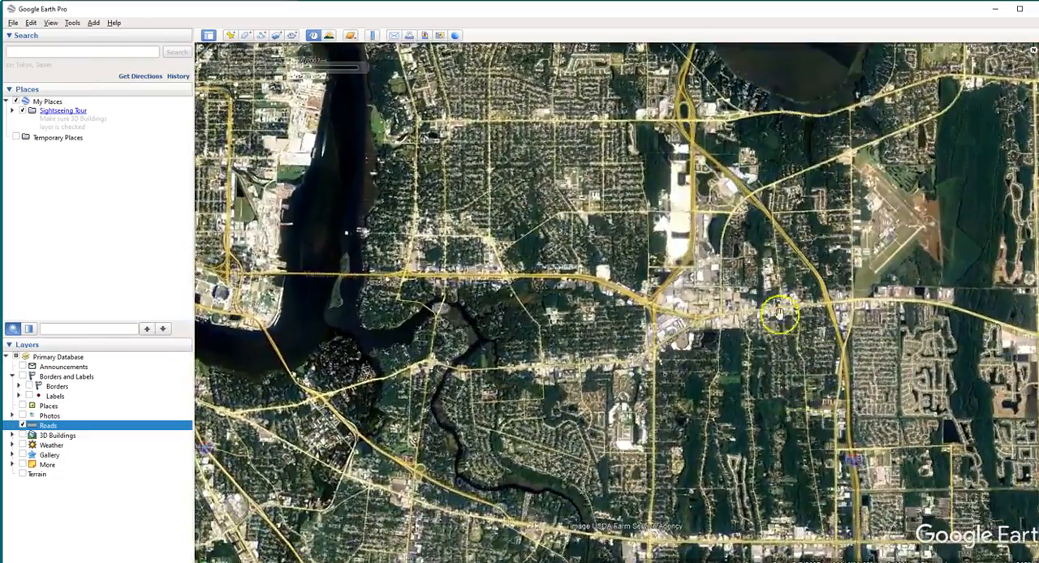
pyautogui.moveTo(787, 371); pyautogui.dragTo(703, 50)
pyautogui.scroll(2, 714, 359)
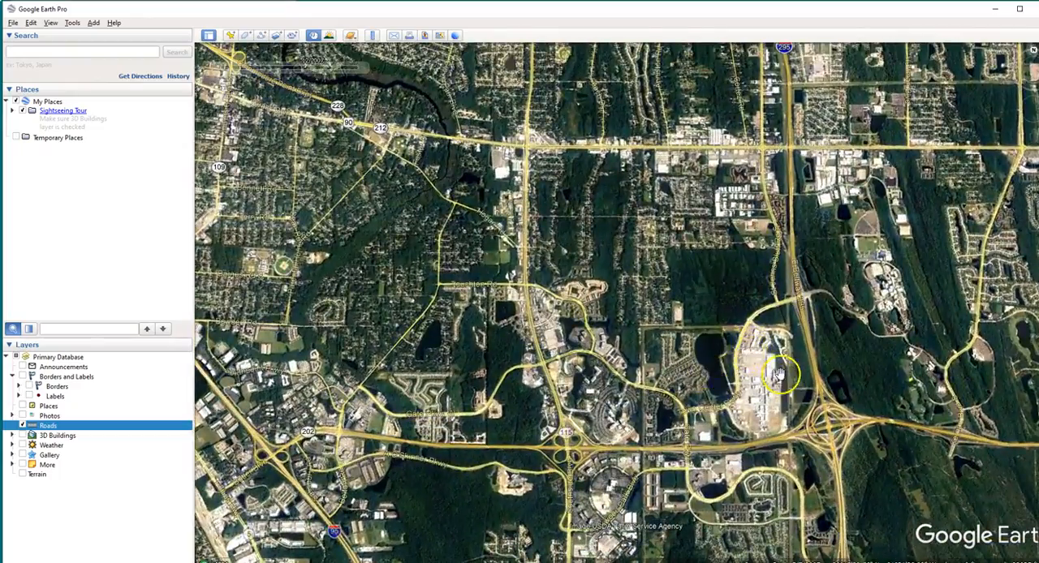
pyautogui.moveTo(606, 370); pyautogui.dragTo(614, 320)
pyautogui.scroll(3, 612, 314)
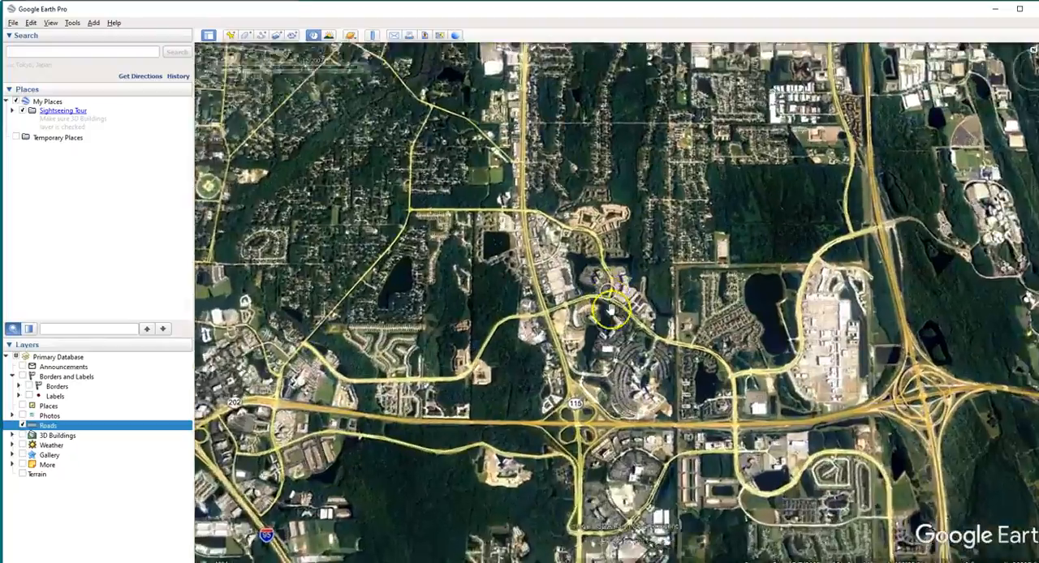
pyautogui.moveTo(917, 394); pyautogui.dragTo(595, 341)
pyautogui.moveTo(753, 222); pyautogui.dragTo(740, 404)
pyautogui.scroll(3, 755, 272)
pyautogui.scroll(-3, 788, 344)
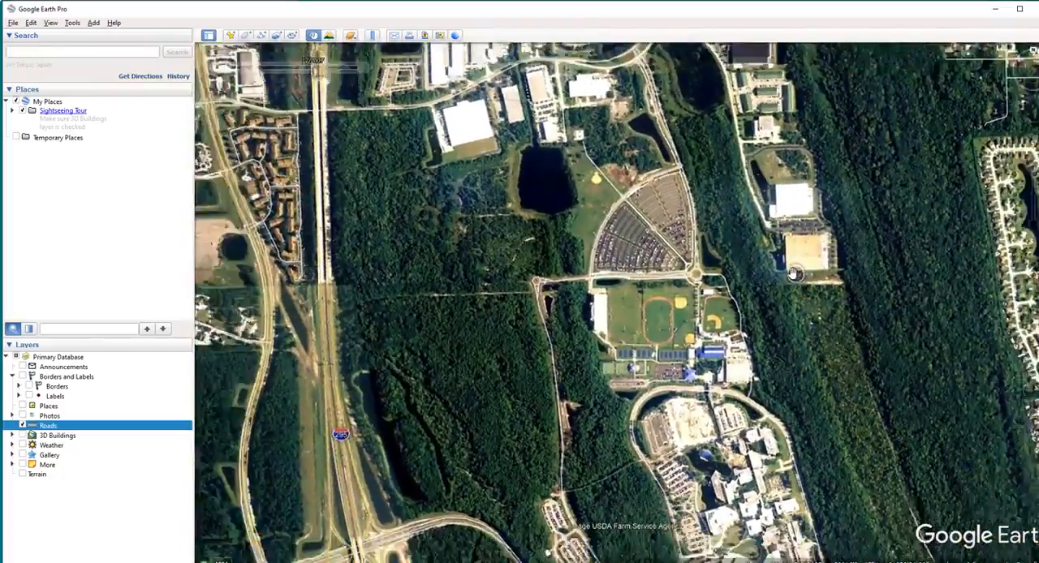
# Set the historical imagery date to 4/2020 and show the whole Jacksonville region with the coastline
pyautogui.scroll(-3, 788, 303)
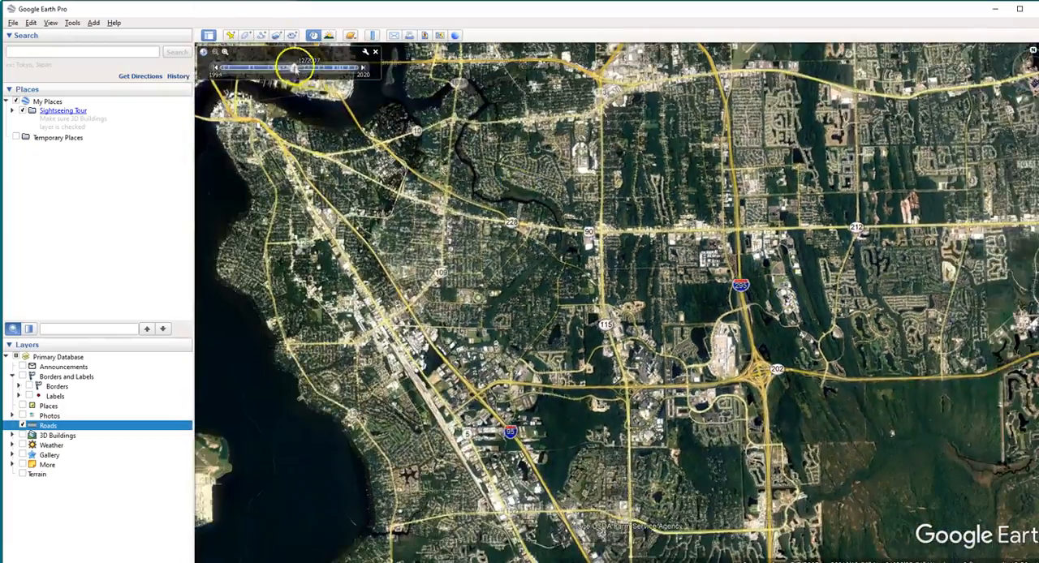
pyautogui.scroll(-5, 655, 370)
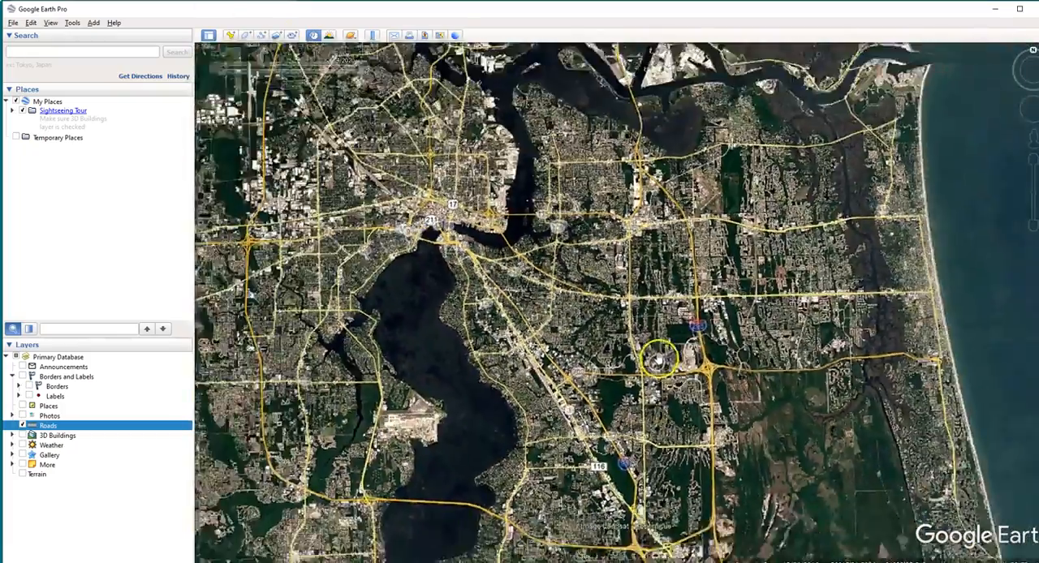
pyautogui.scroll(-3, 654, 380)
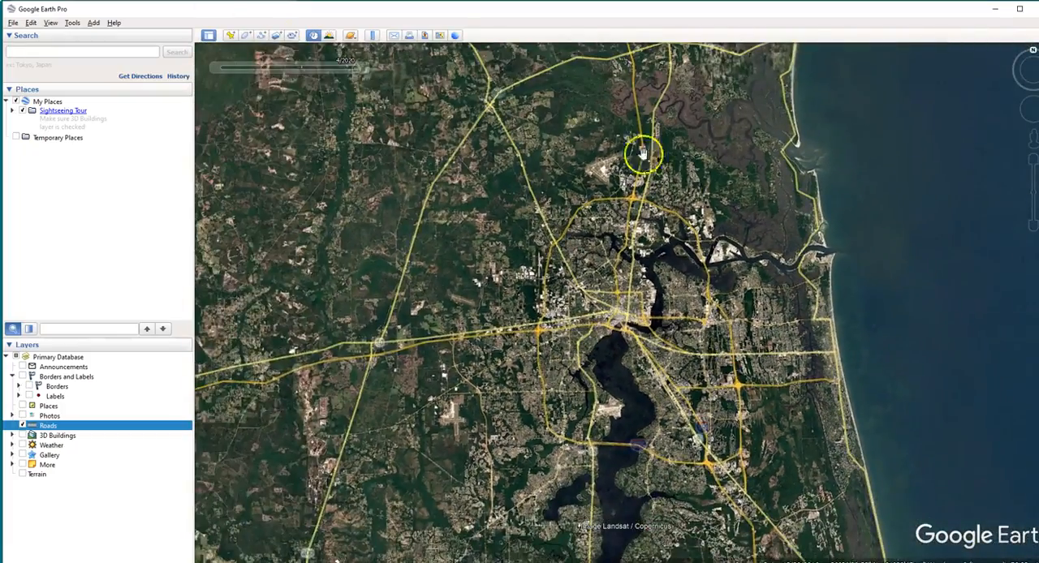
pyautogui.scroll(-2, 768, 372)
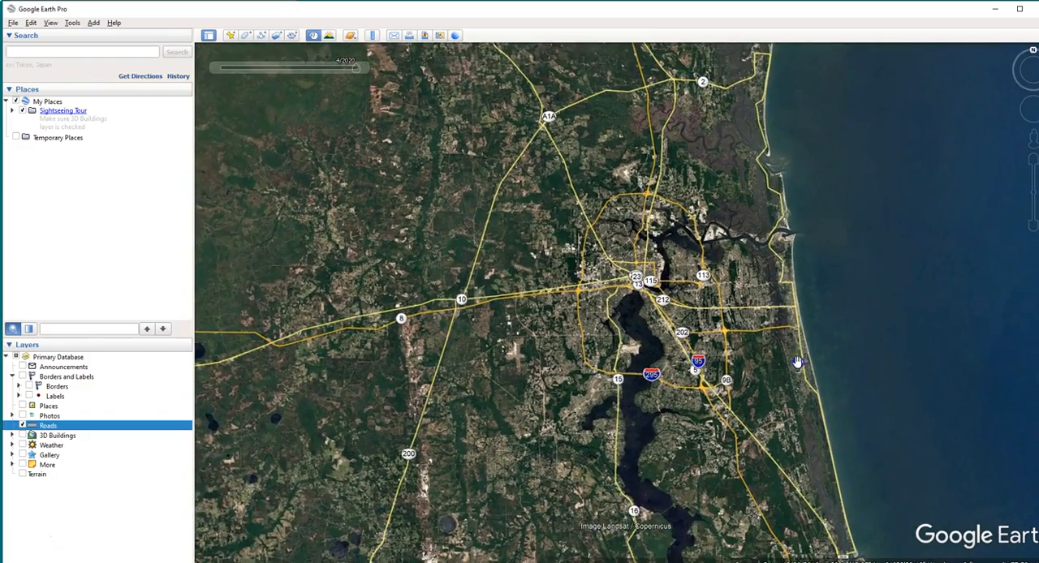
pyautogui.moveTo(801, 360); pyautogui.dragTo(796, 338, button='middle')
pyautogui.moveTo(797, 327); pyautogui.dragTo(780, 349)
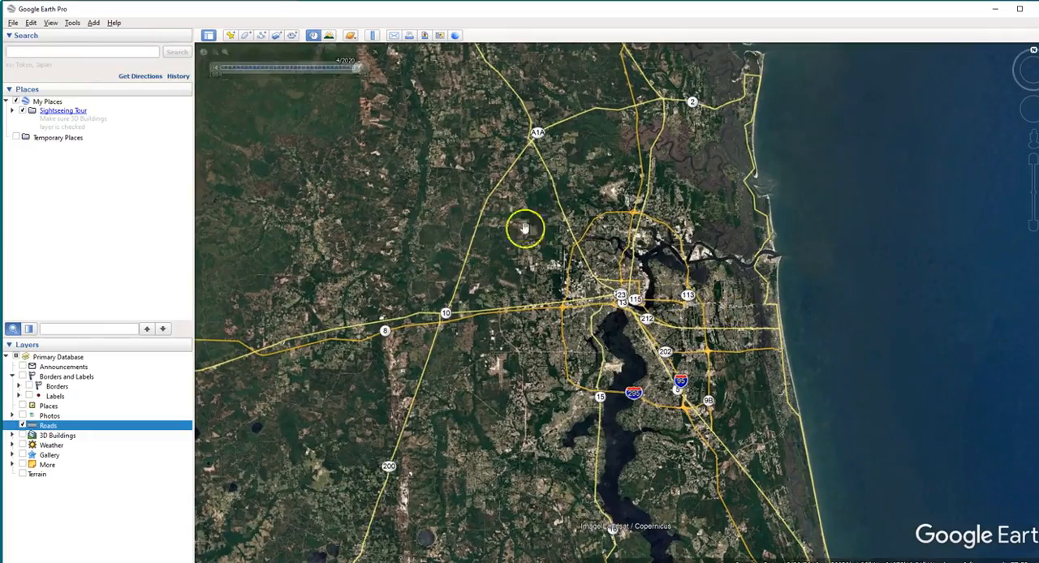
# Add a placemark on the city centre just north of the river bend and name it Downtown Jacksonville
pyautogui.doubleClick(622, 312)
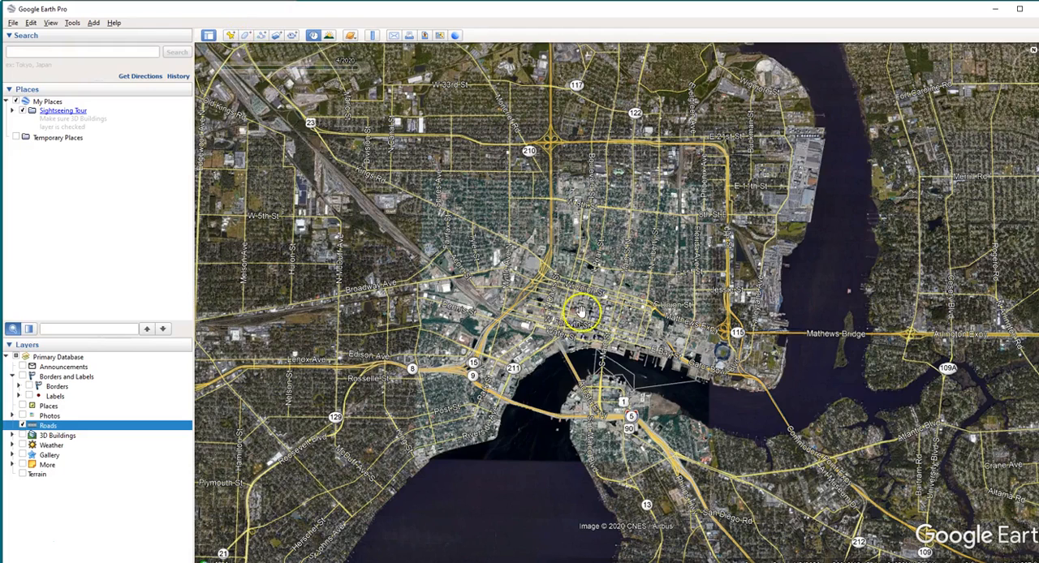
pyautogui.click(230, 34)
pyautogui.moveTo(638, 310); pyautogui.dragTo(599, 308)
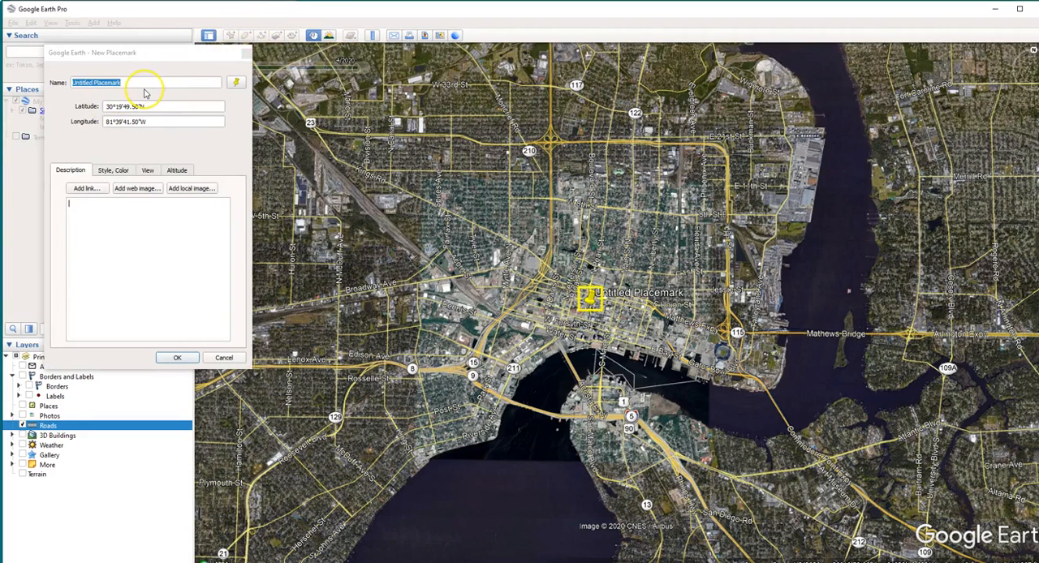
pyautogui.moveTo(592, 307); pyautogui.dragTo(582, 324)
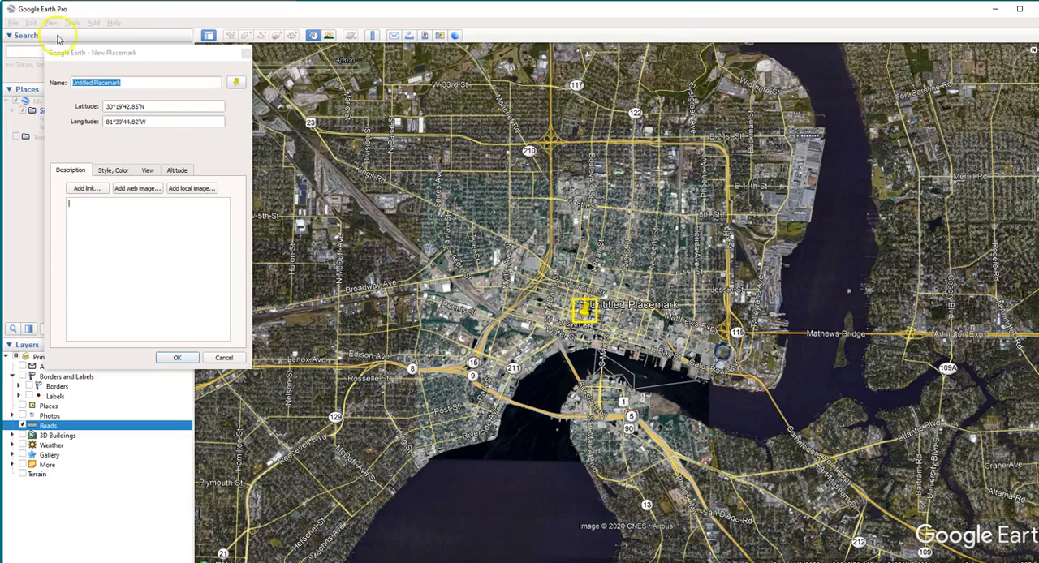
pyautogui.click(130, 83)
pyautogui.write('Downtown Jacksonville')
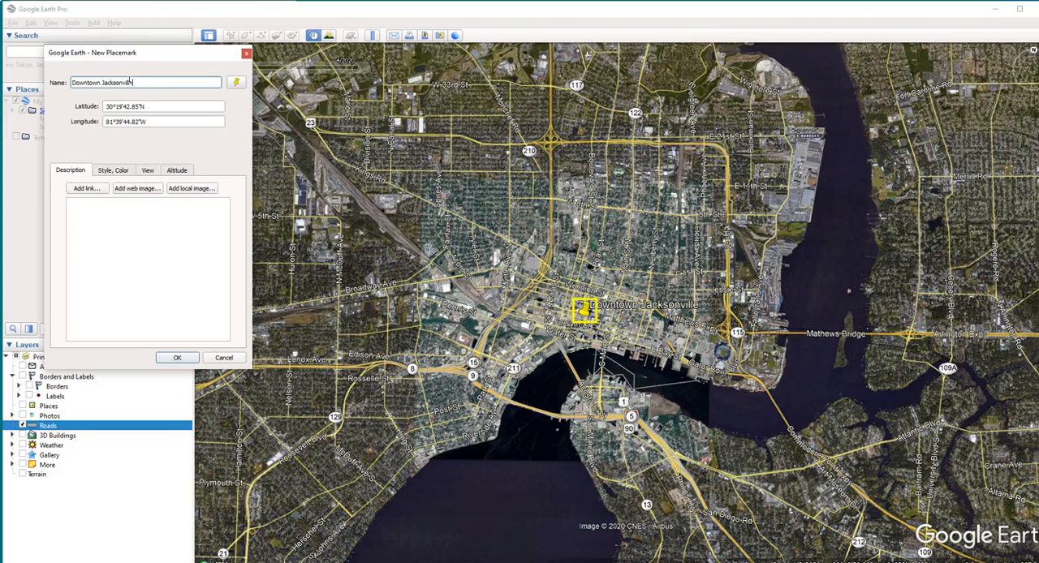
pyautogui.click(177, 358)
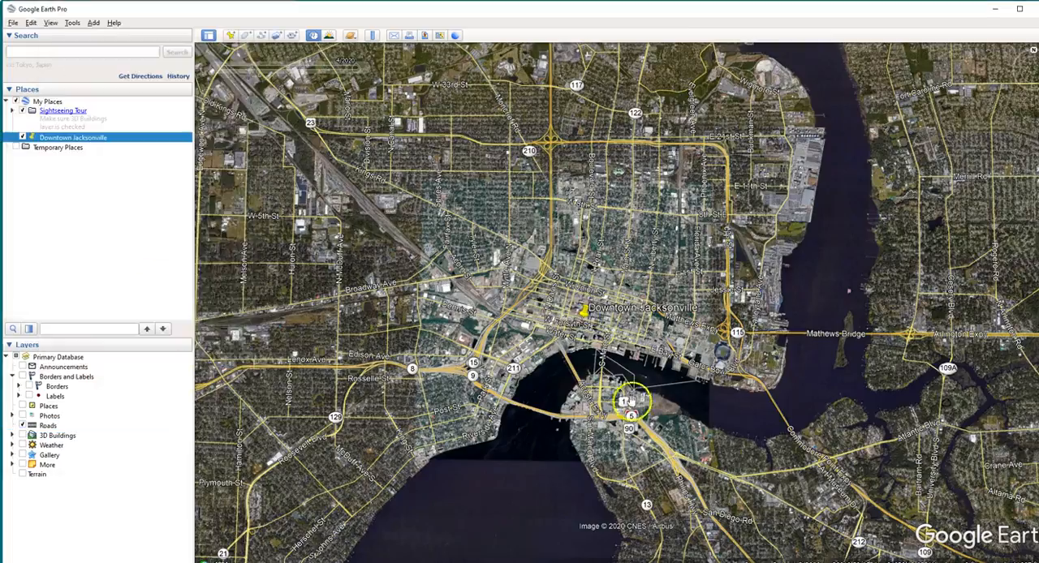
# Start a new placemark on the university campus east of I-295 and position it among the northern campus buildings
pyautogui.scroll(-4, 749, 424)
pyautogui.scroll(-5, 775, 455)
pyautogui.moveTo(777, 457); pyautogui.dragTo(633, 293)
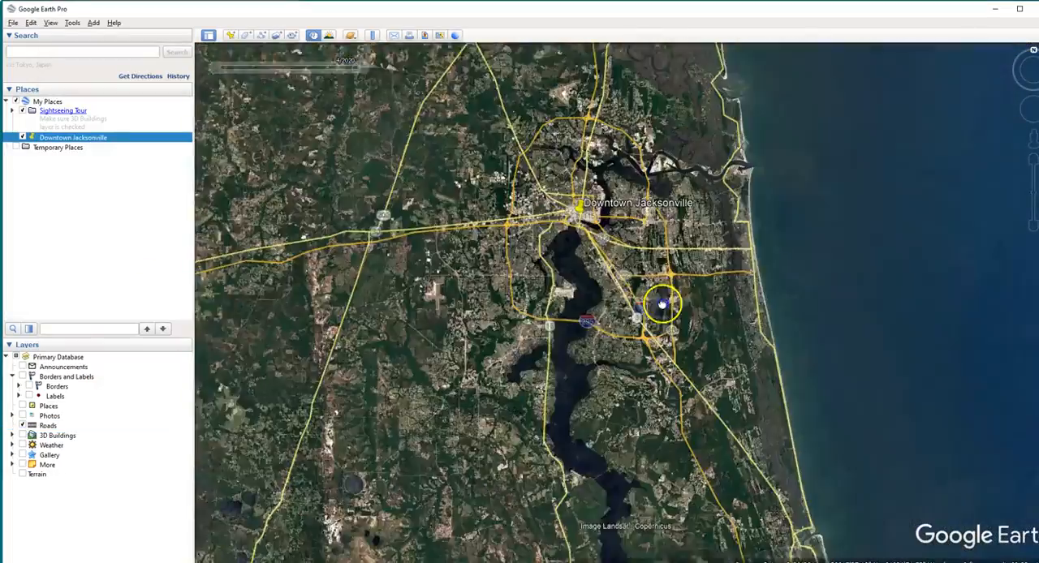
pyautogui.scroll(-1, 560, 175)
pyautogui.scroll(5, 649, 268)
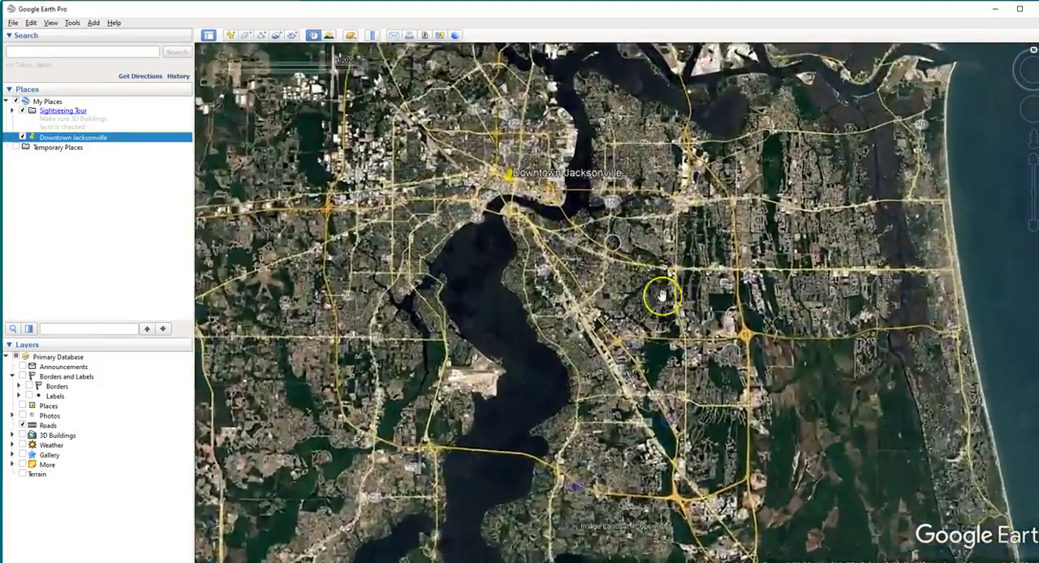
pyautogui.scroll(5, 633, 347)
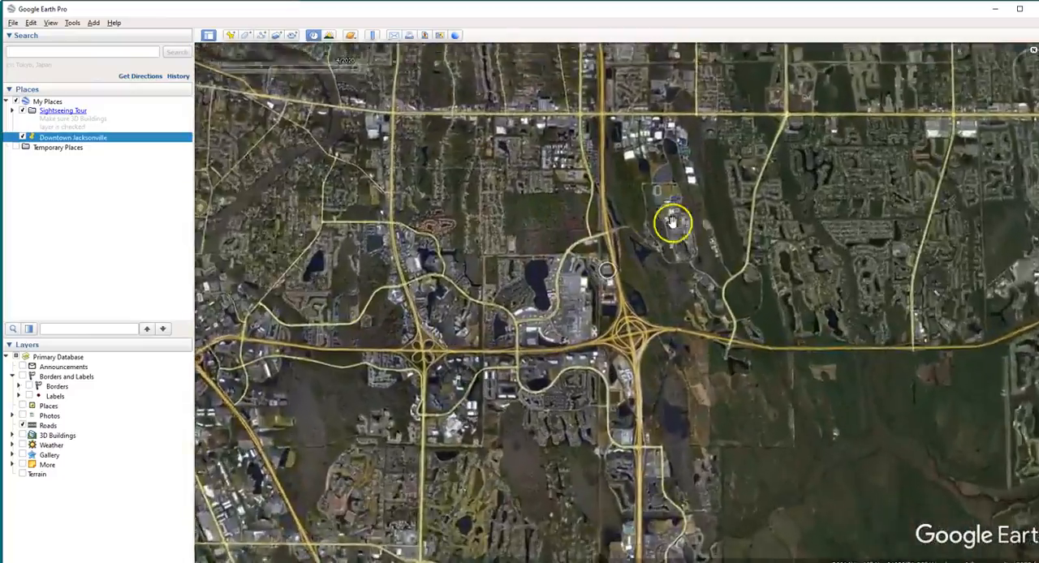
pyautogui.scroll(3, 711, 231)
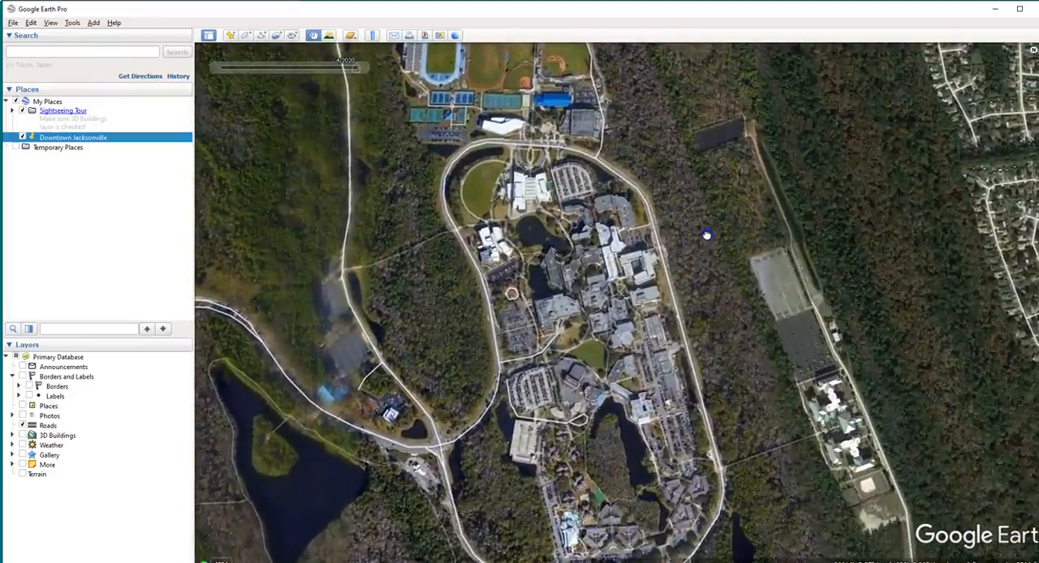
pyautogui.scroll(-1, 703, 231)
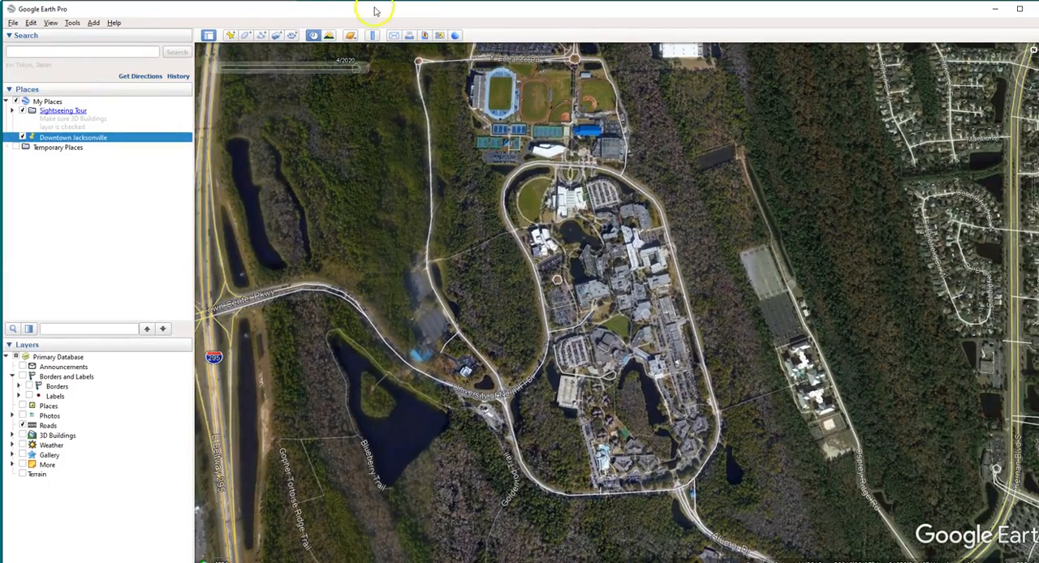
pyautogui.click(229, 35)
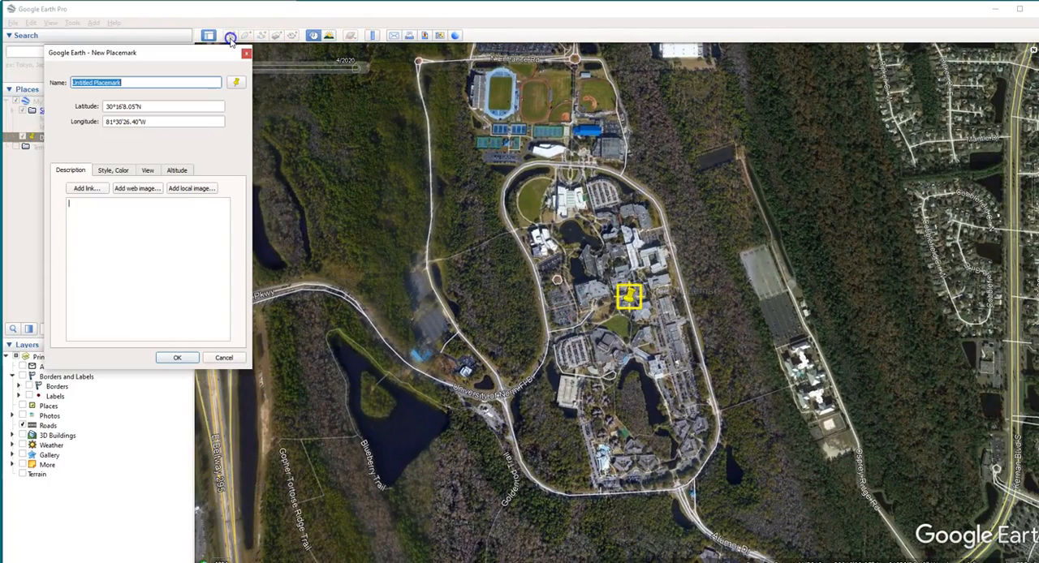
pyautogui.moveTo(624, 296); pyautogui.dragTo(619, 276)
# Give the new campus placemark the red circle paddle icon, name it UNF and save it
pyautogui.click(235, 84)
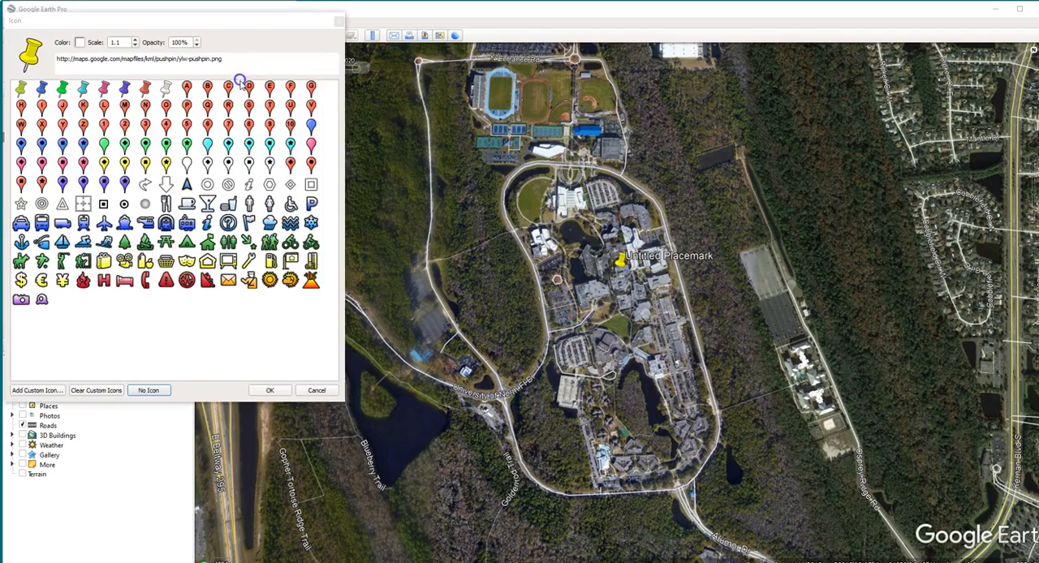
pyautogui.click(311, 163)
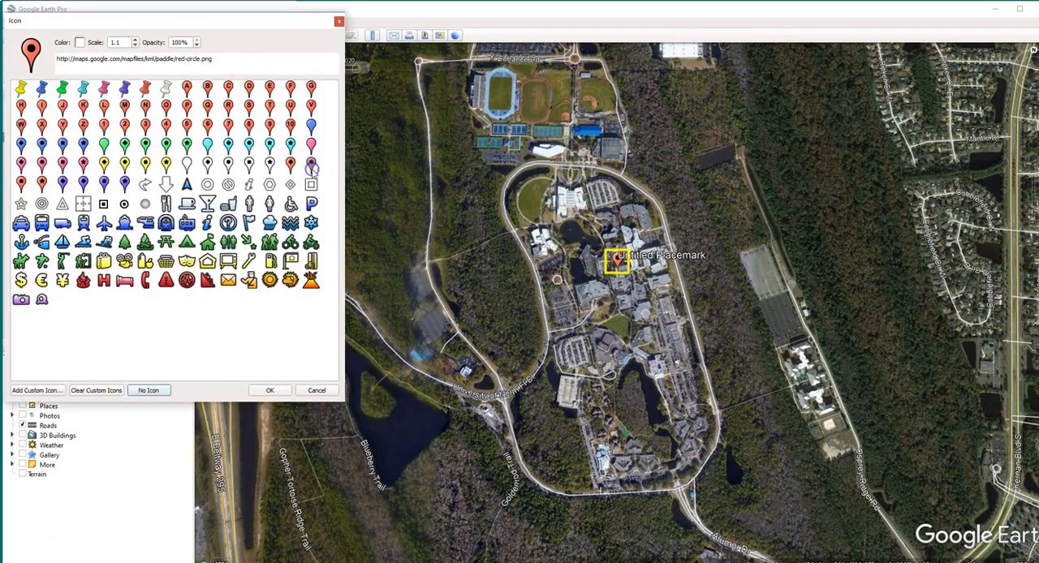
pyautogui.click(269, 392)
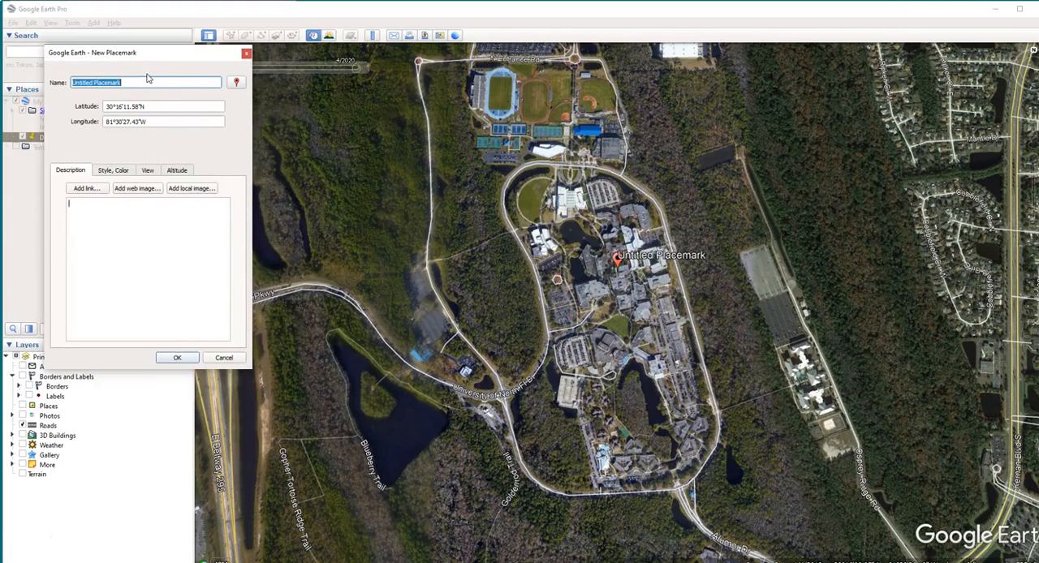
pyautogui.write('UNF')
pyautogui.press('Return')
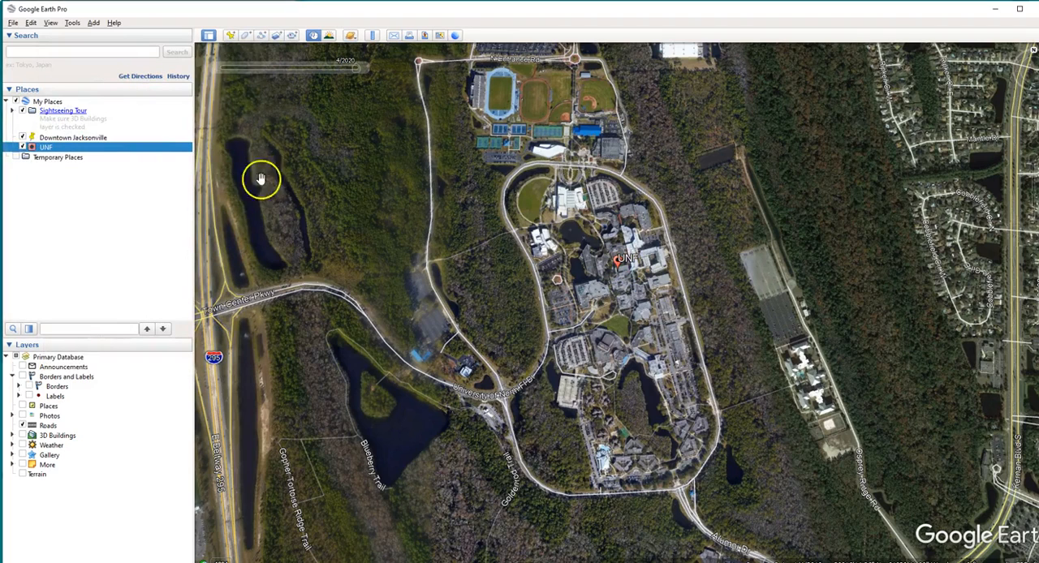
# Edit the UNF placemark's style, setting the label scale to 1.6 and enlarging the icon scale
pyautogui.rightClick(47, 148)
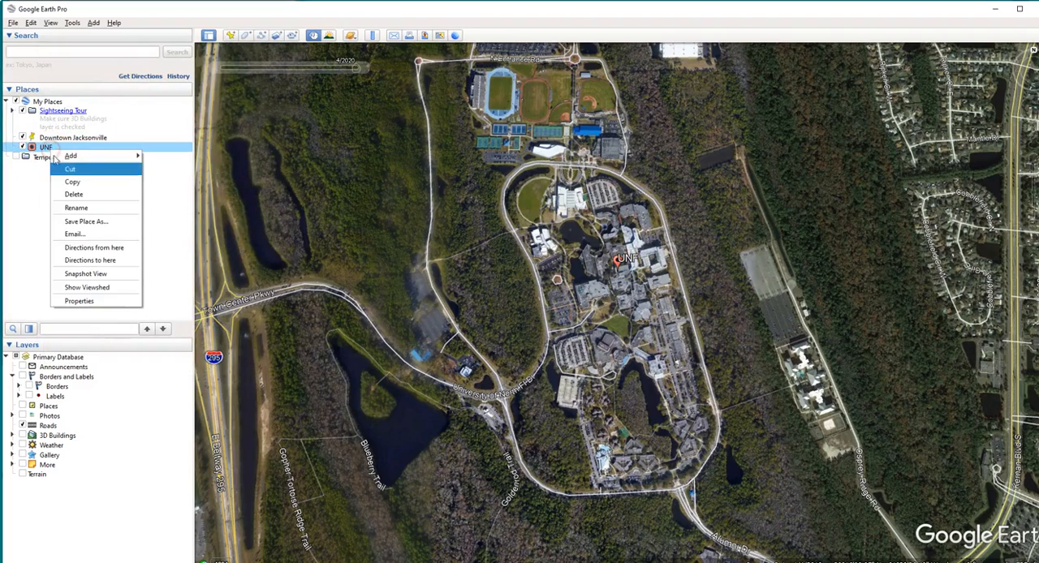
pyautogui.click(115, 304)
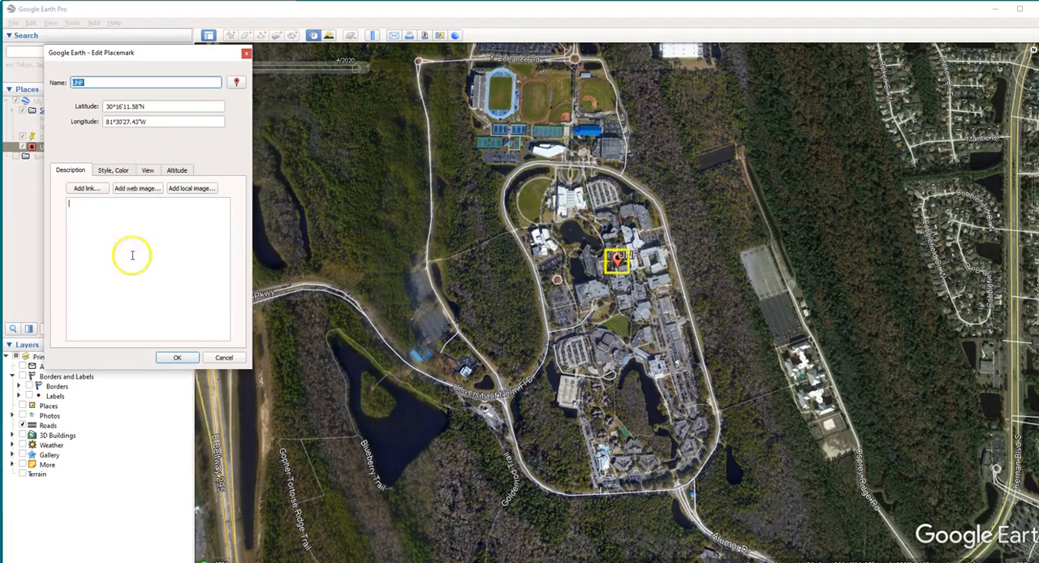
pyautogui.click(116, 171)
pyautogui.click(155, 207)
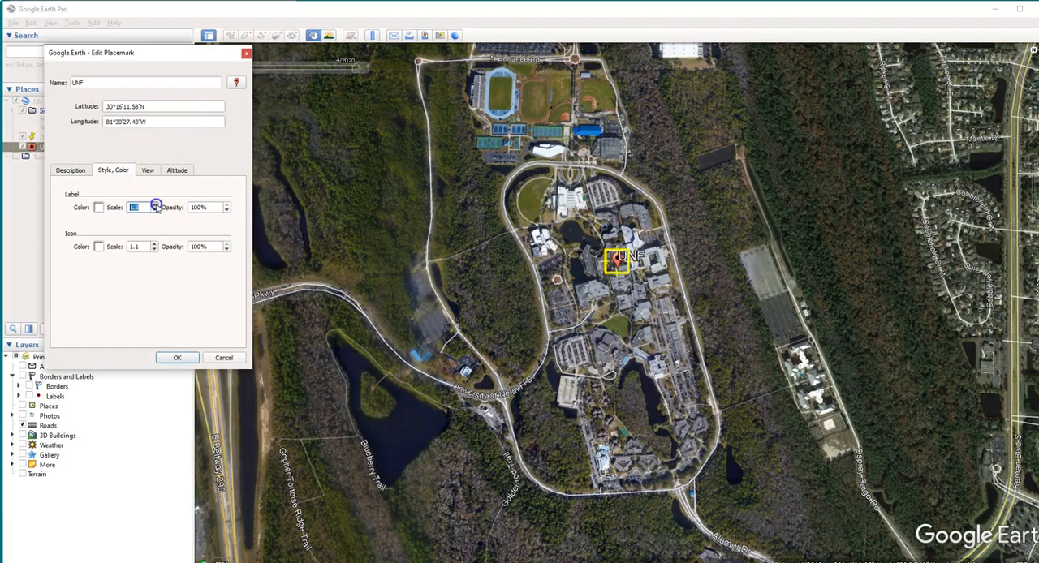
pyautogui.click(154, 246)
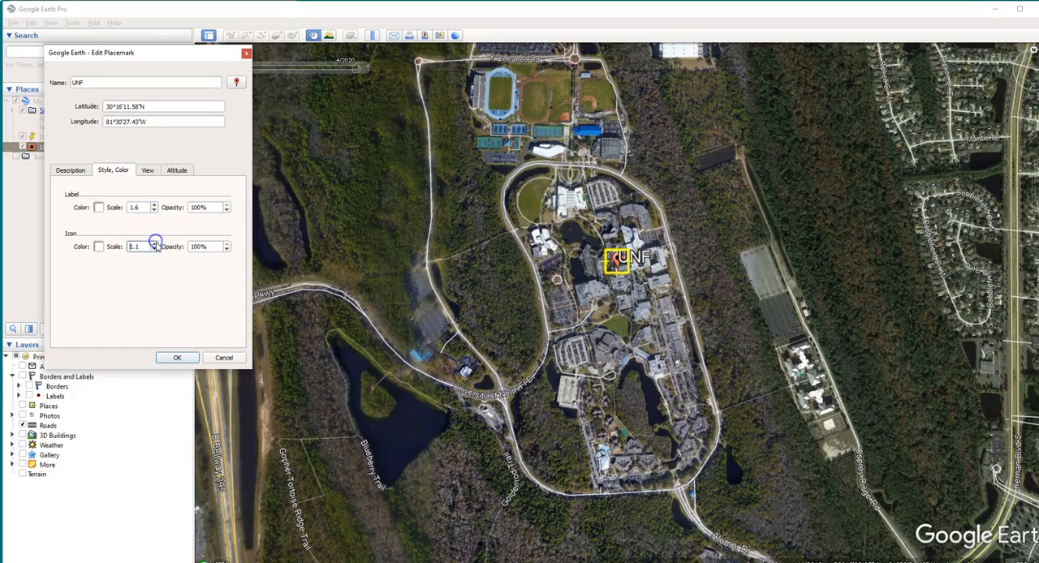
pyautogui.click(178, 357)
# Turn off historical imagery with both the Downtown Jacksonville and UNF placemarks in view
pyautogui.scroll(-5, 690, 426)
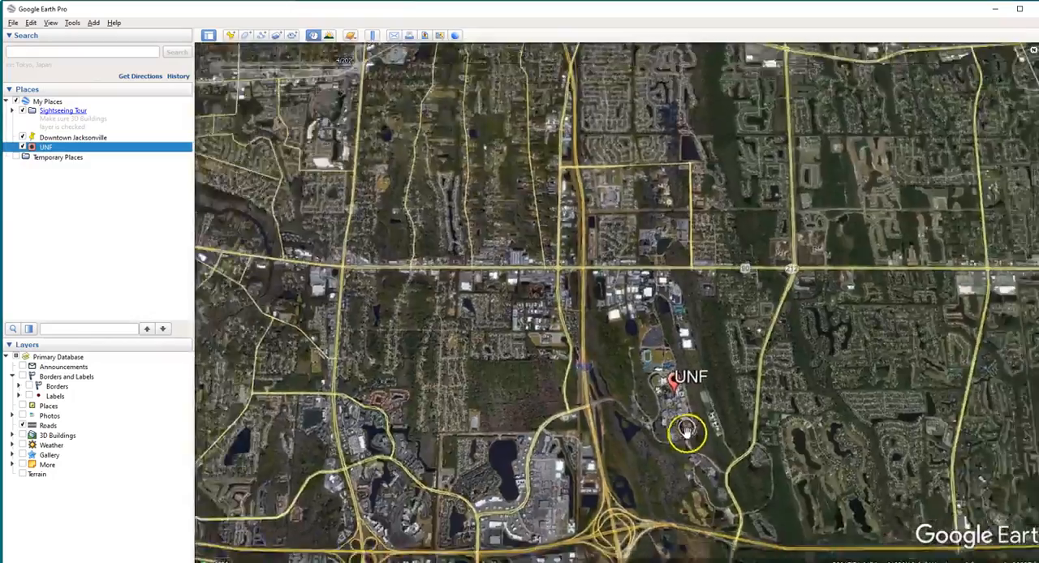
pyautogui.scroll(-5, 686, 432)
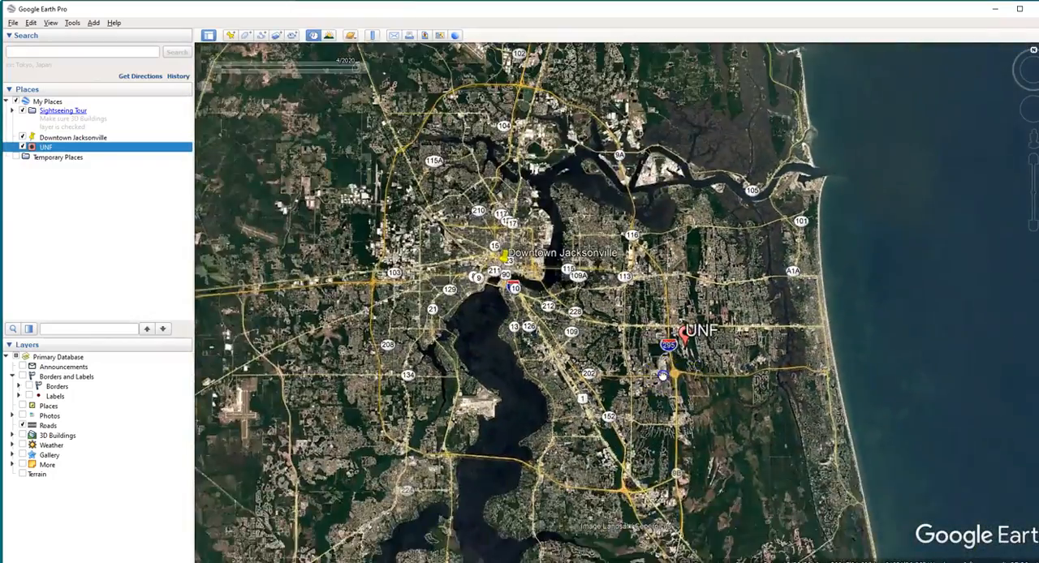
pyautogui.scroll(2, 696, 362)
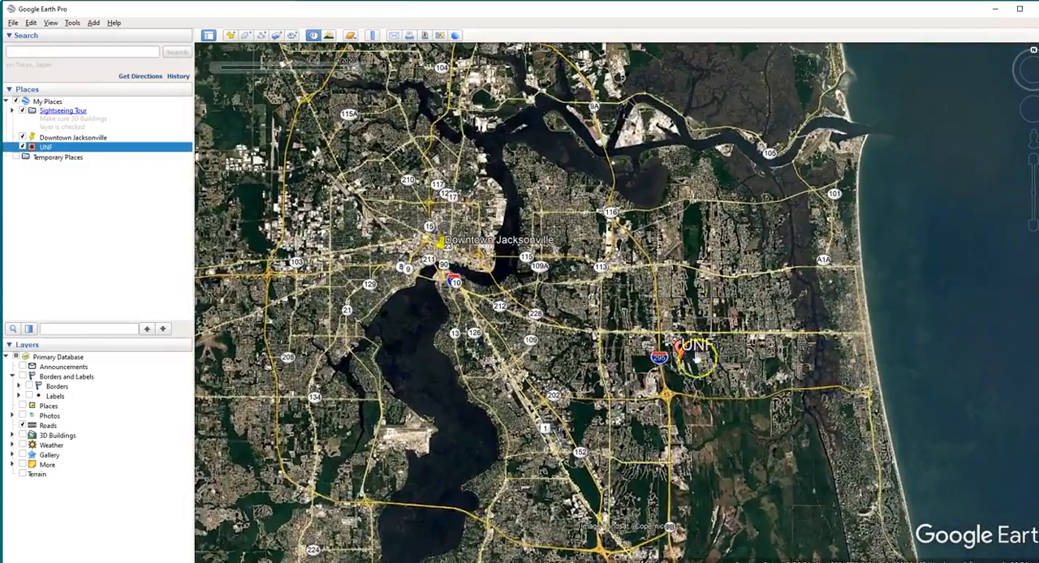
pyautogui.scroll(1, 666, 363)
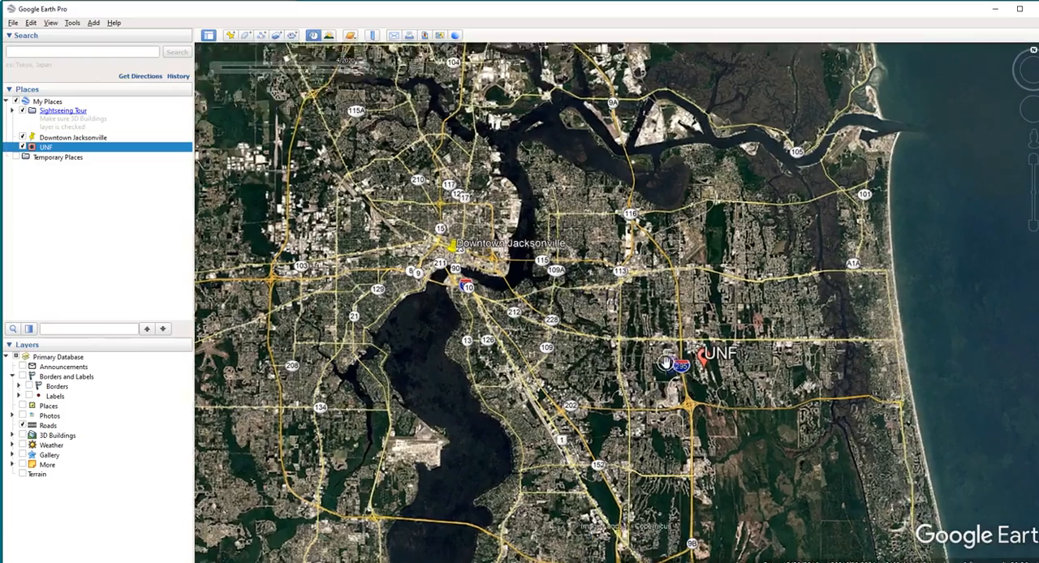
pyautogui.click(314, 35)
pyautogui.scroll(-1, 576, 324)
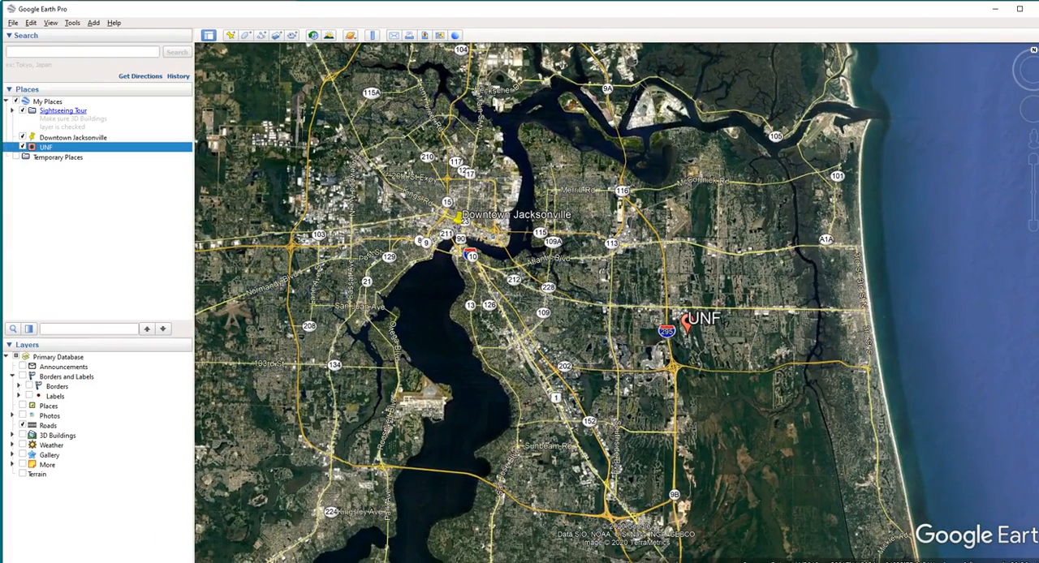
# Switch to Snipping Tool, capture the map area containing both placemarks, and close it without saving the snip
pyautogui.press('super')
pyautogui.write('snip')
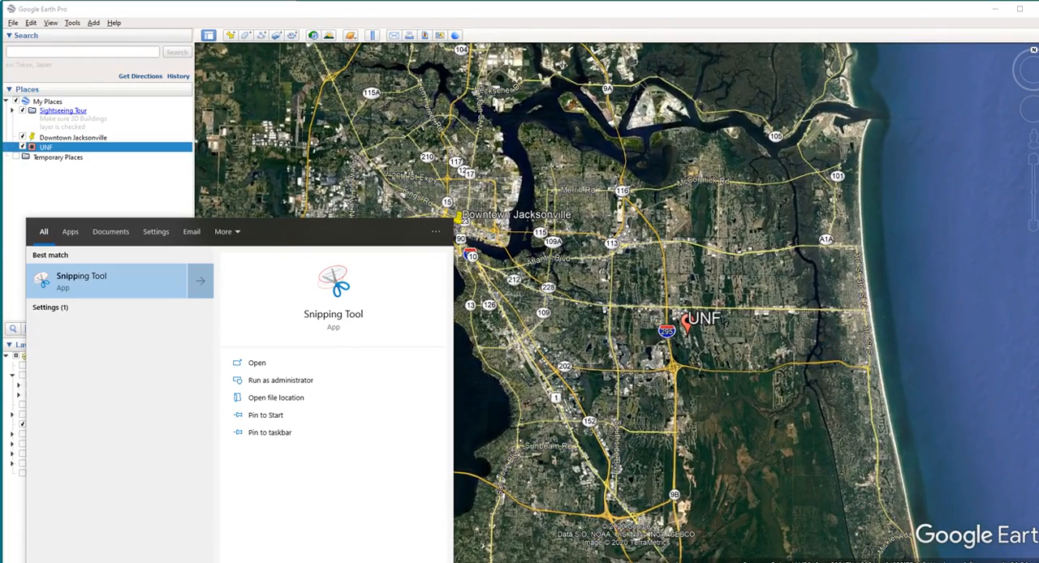
pyautogui.click(88, 294)
pyautogui.click(671, 72)
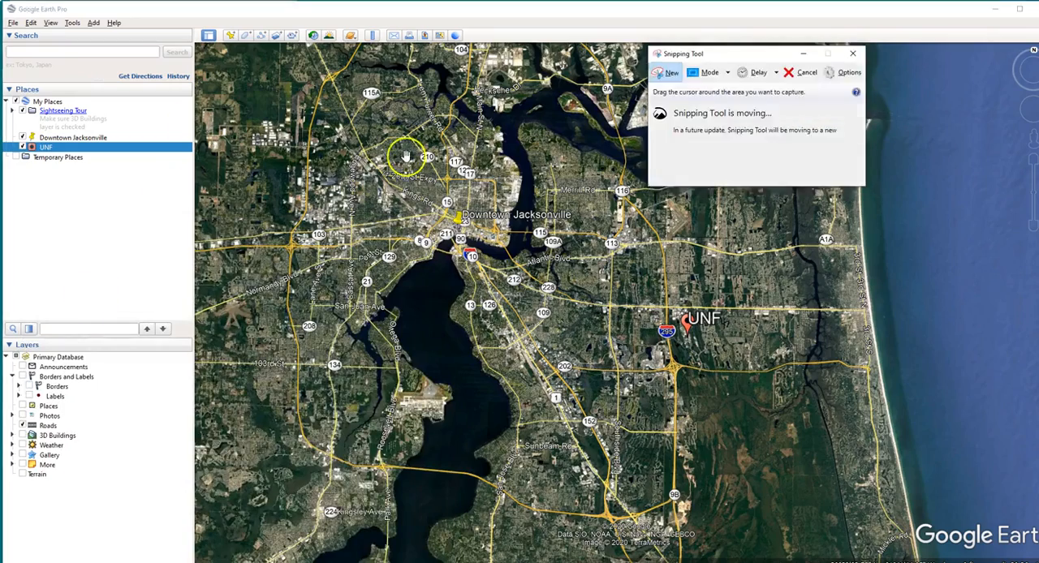
pyautogui.moveTo(256, 63); pyautogui.dragTo(839, 547)
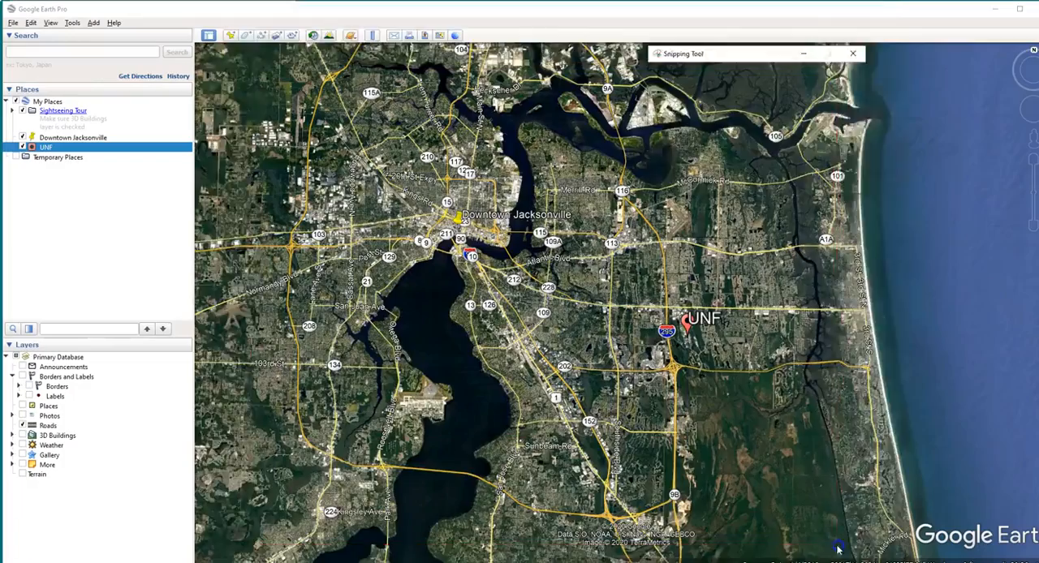
pyautogui.click(883, 11)
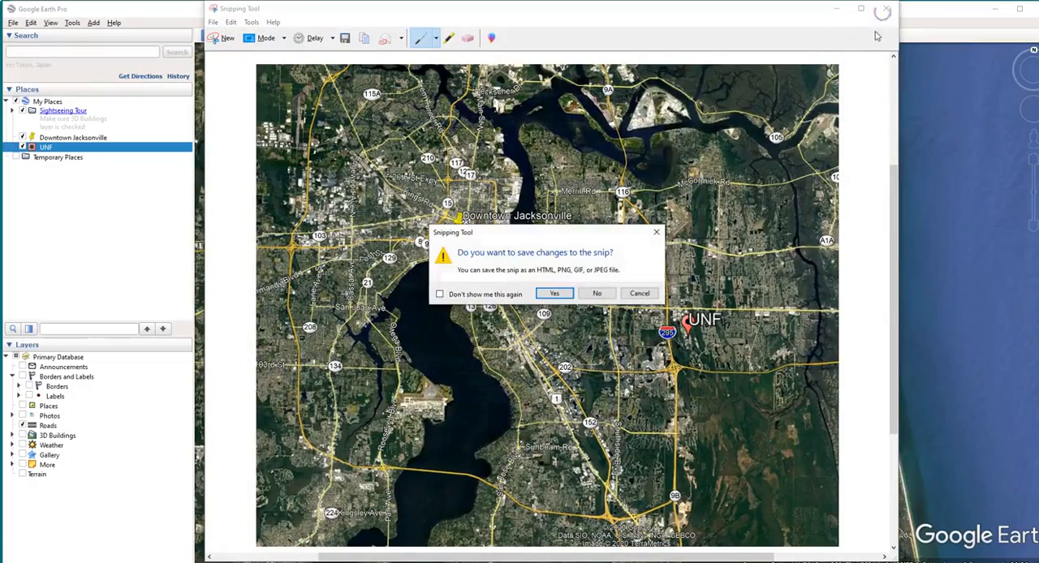
pyautogui.click(598, 295)
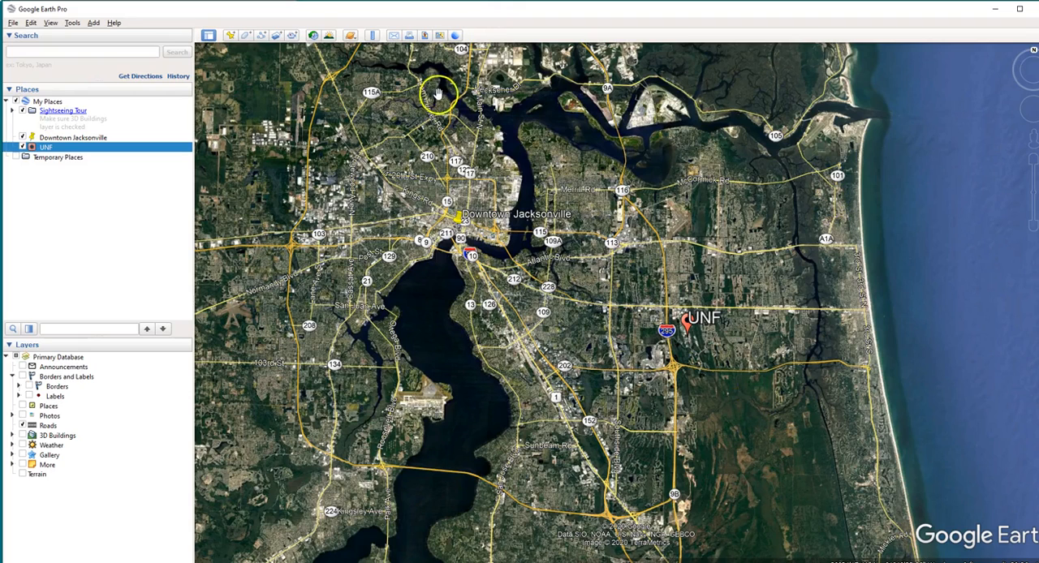
# Start saving the map as an image and move its north arrow and scale bar to new spots near the coast
pyautogui.click(424, 36)
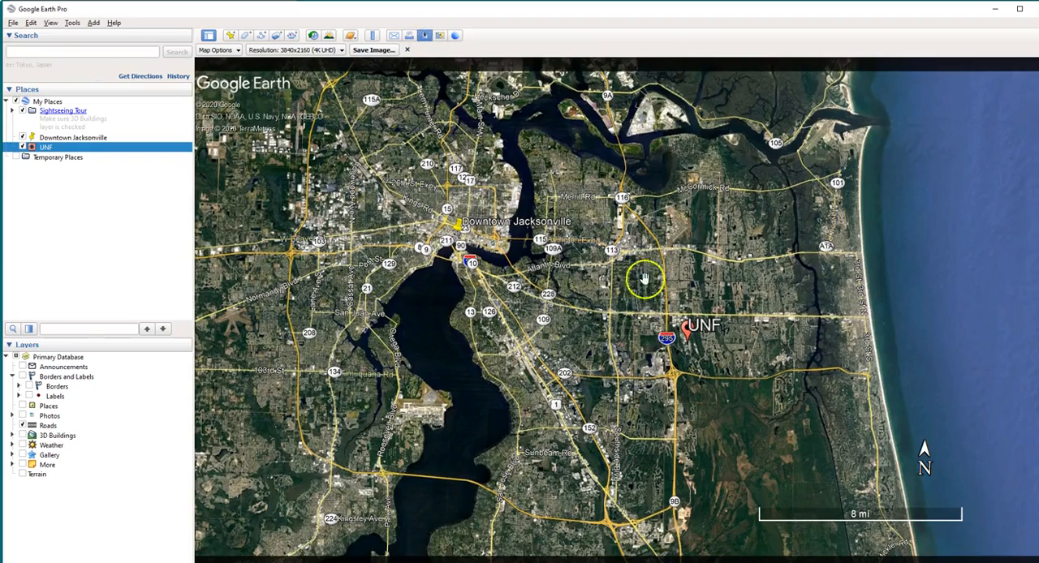
pyautogui.moveTo(926, 470); pyautogui.dragTo(885, 198)
pyautogui.moveTo(905, 522); pyautogui.dragTo(863, 505)
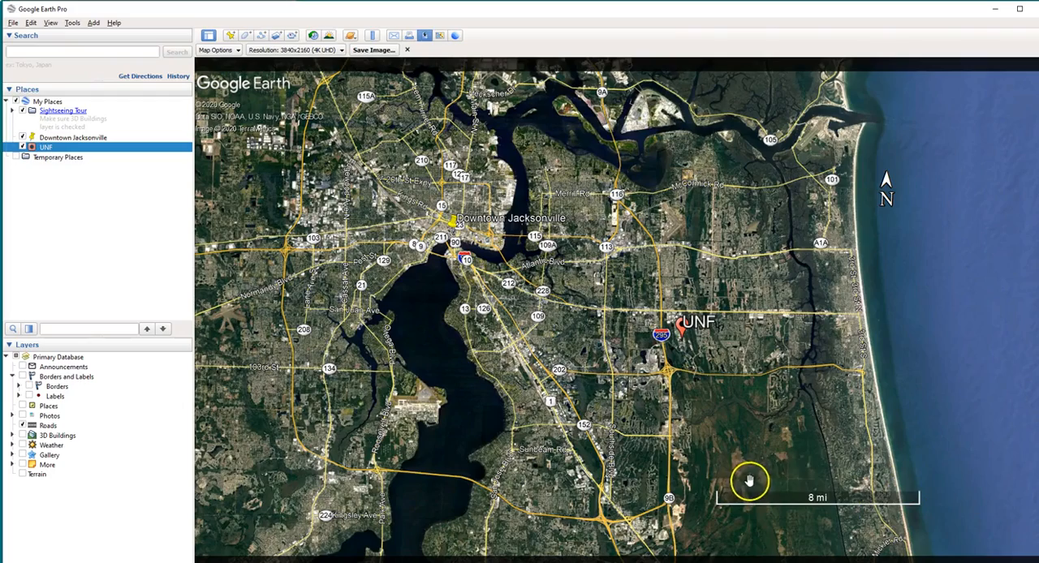
# Reposition the scale bar in the southeast of the map image and place the north arrow just above it
pyautogui.scroll(3, 601, 280)
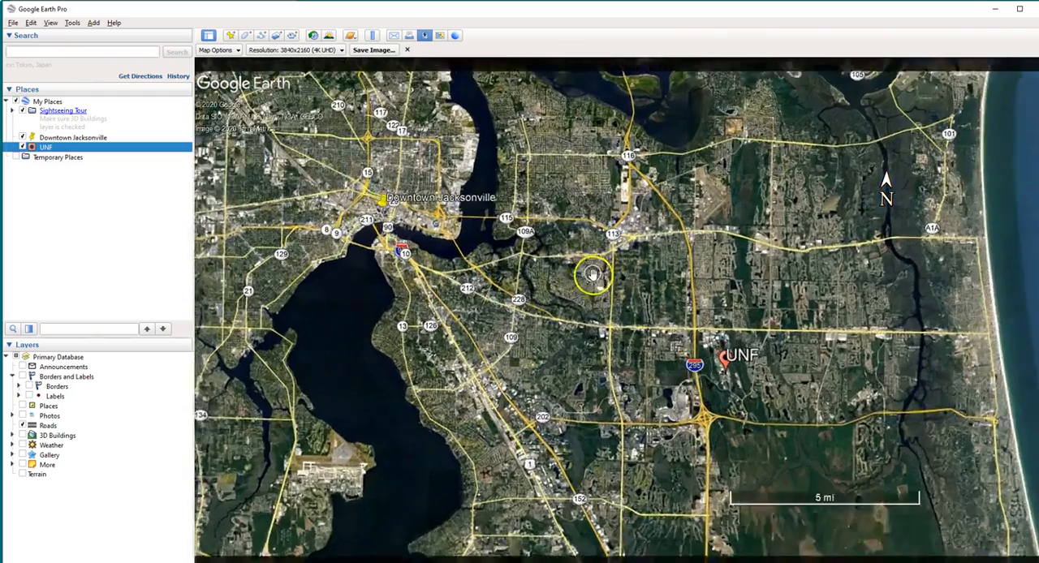
pyautogui.moveTo(592, 275); pyautogui.dragTo(635, 301)
pyautogui.moveTo(878, 500); pyautogui.dragTo(903, 522)
pyautogui.moveTo(838, 412); pyautogui.dragTo(848, 409)
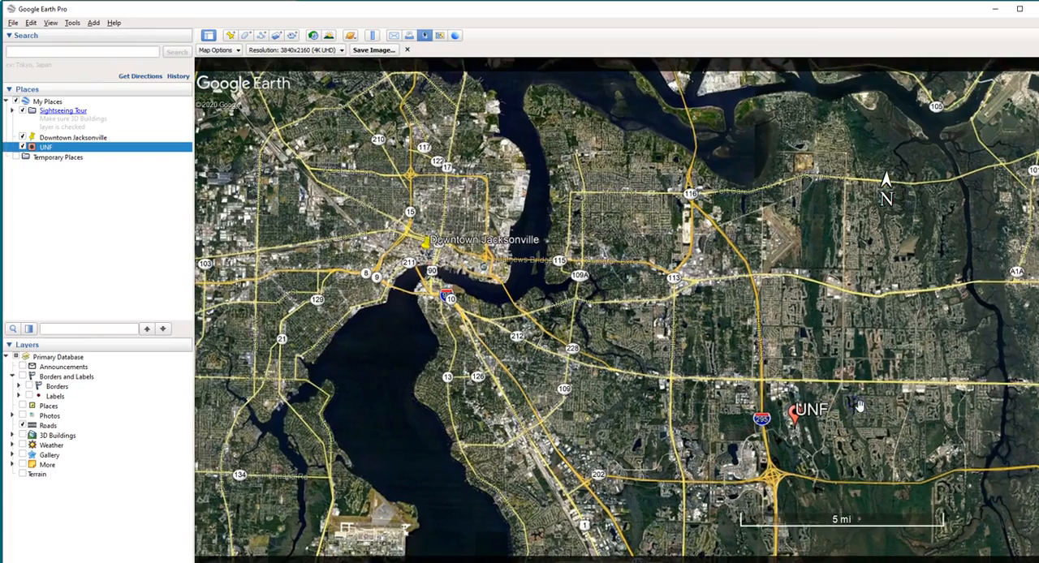
pyautogui.scroll(-3, 859, 406)
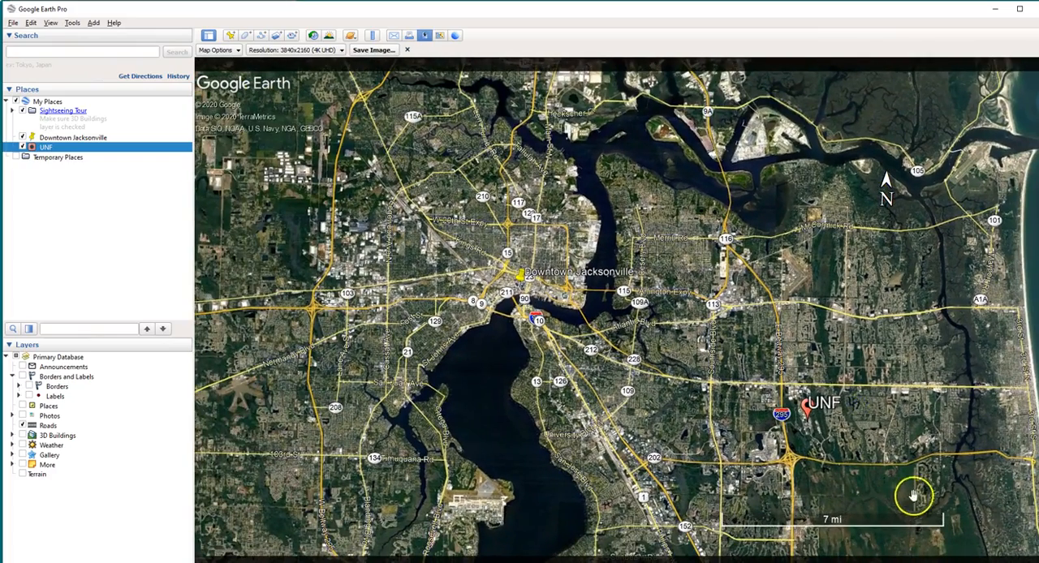
pyautogui.moveTo(888, 192); pyautogui.dragTo(897, 482)
pyautogui.moveTo(921, 386)
pyautogui.mouseDown(button='middle')
pyautogui.moveTo(605, 330)
pyautogui.moveTo(608, 267)
pyautogui.moveTo(608, 330)
pyautogui.moveTo(930, 289)
pyautogui.moveTo(917, 285)
pyautogui.mouseUp(button='middle')
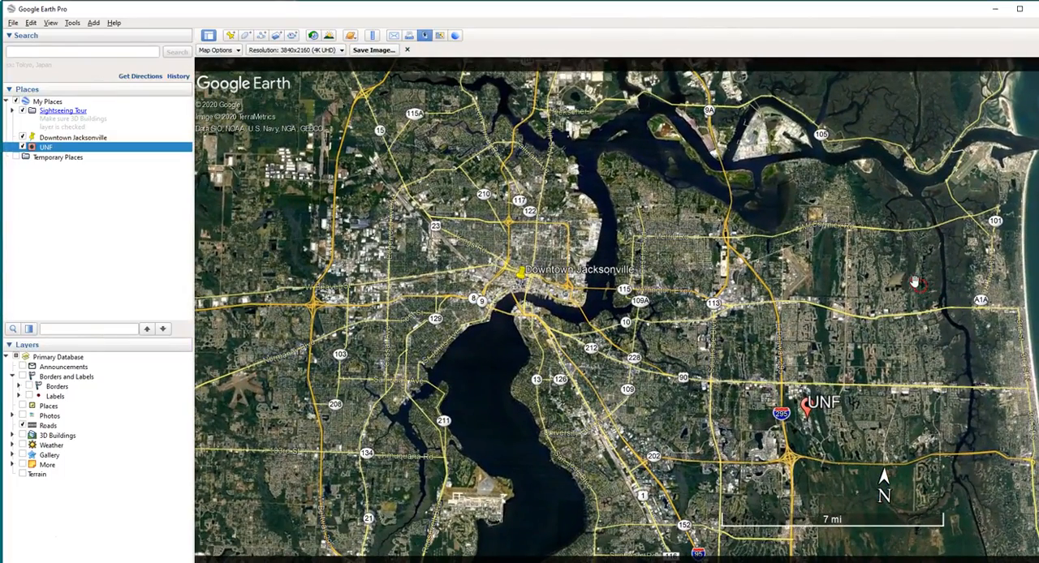
# Try the 1920x1080 (1080 HD) resolution for the map image, then return it to 3840x2160 (4K UHD)
pyautogui.click(305, 50)
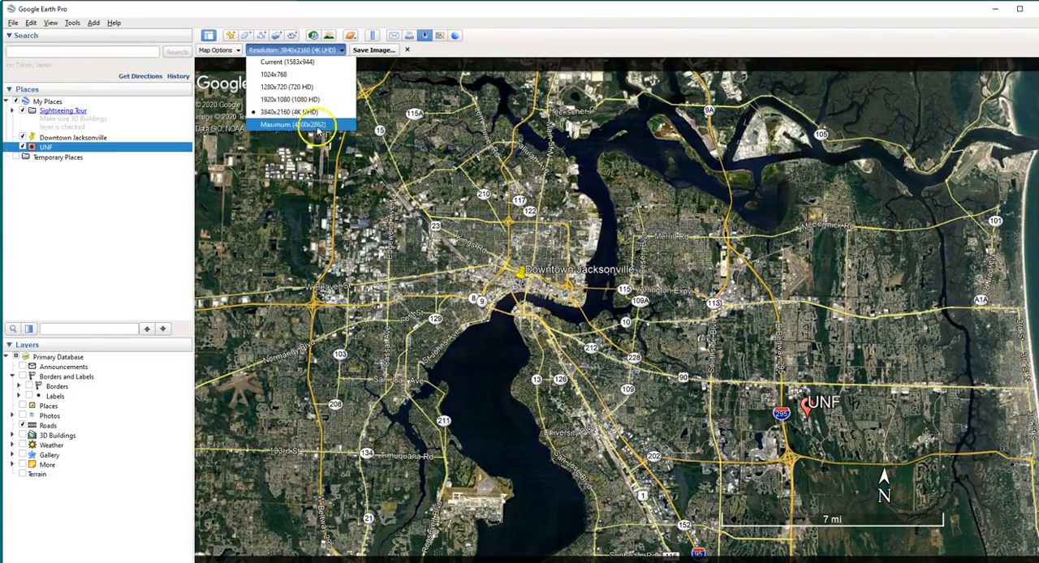
pyautogui.click(313, 101)
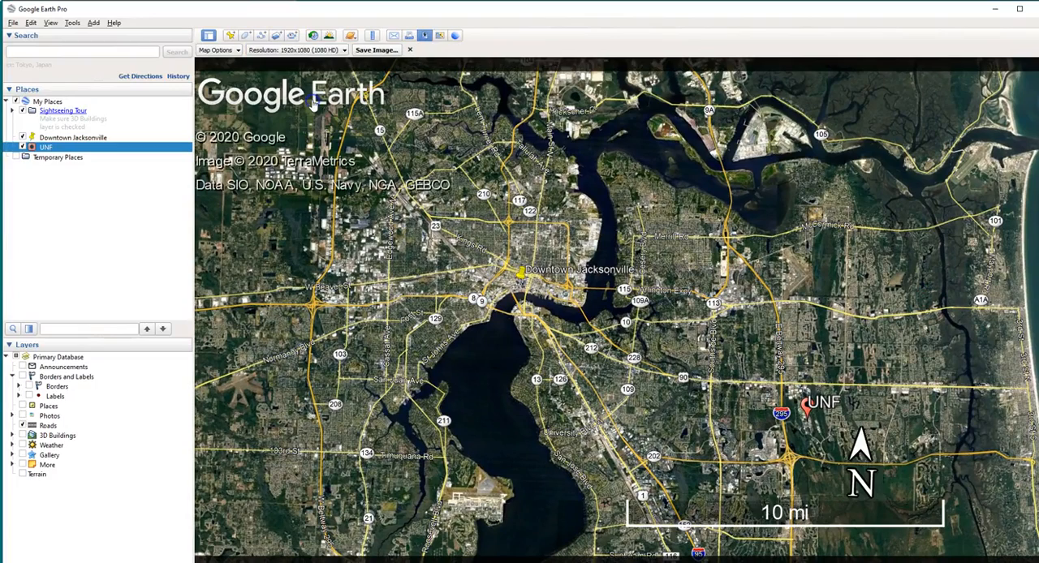
pyautogui.click(337, 51)
pyautogui.click(323, 119)
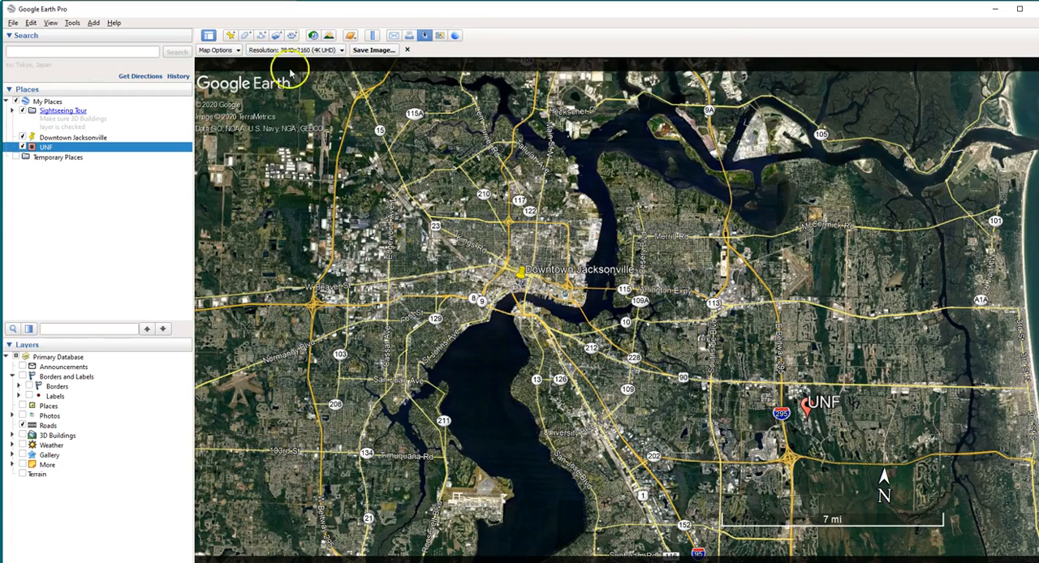
# Show the title and description on the map image and move the Google Earth logo to the map's southwest corner
pyautogui.click(232, 50)
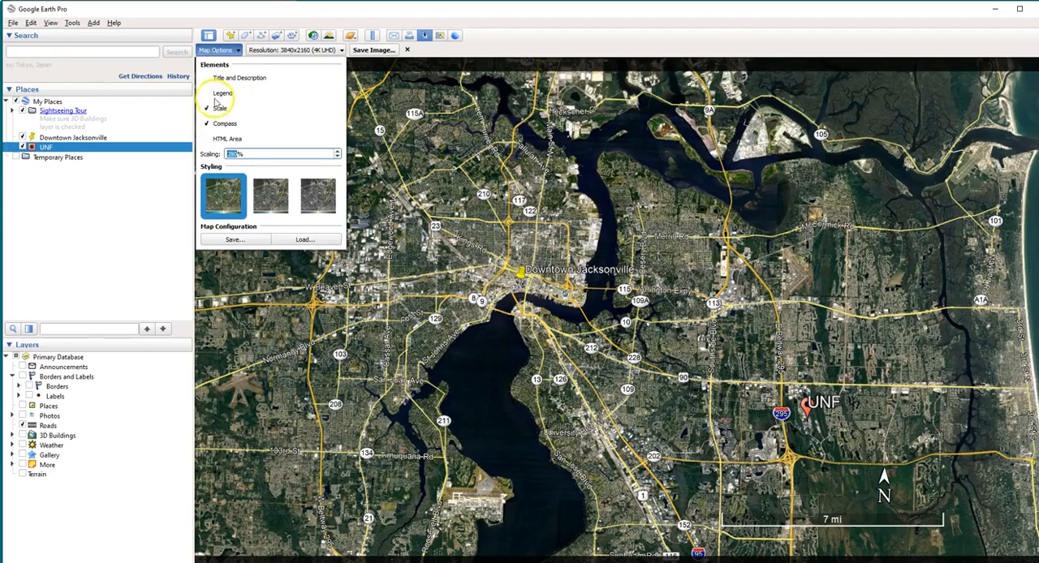
pyautogui.click(207, 78)
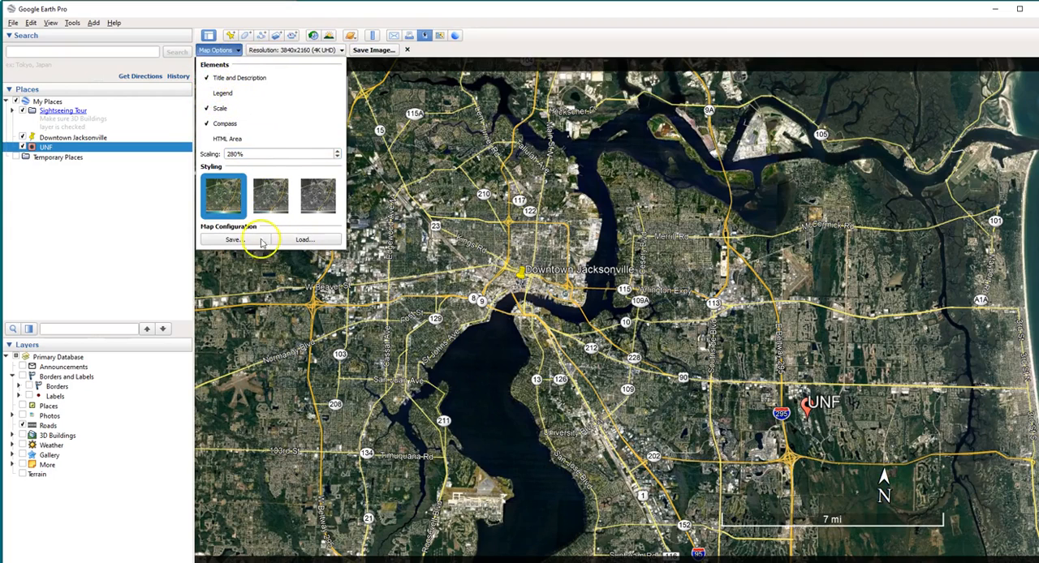
pyautogui.click(416, 177)
pyautogui.moveTo(287, 98); pyautogui.dragTo(317, 103)
pyautogui.click(217, 50)
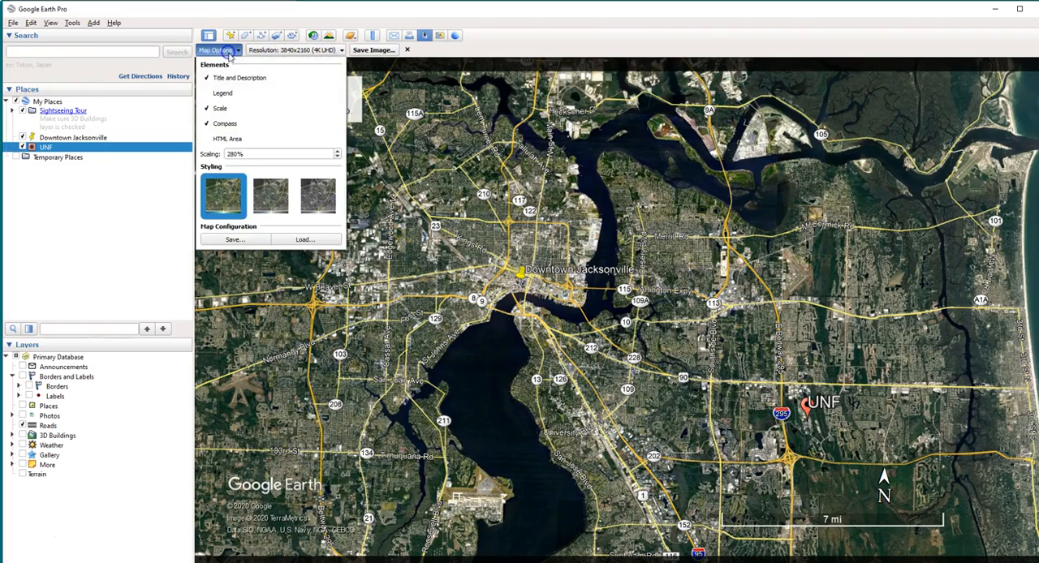
# Toggle the legend and scale elements of the map image on and off, and hide the title and description
pyautogui.click(209, 93)
pyautogui.click(213, 94)
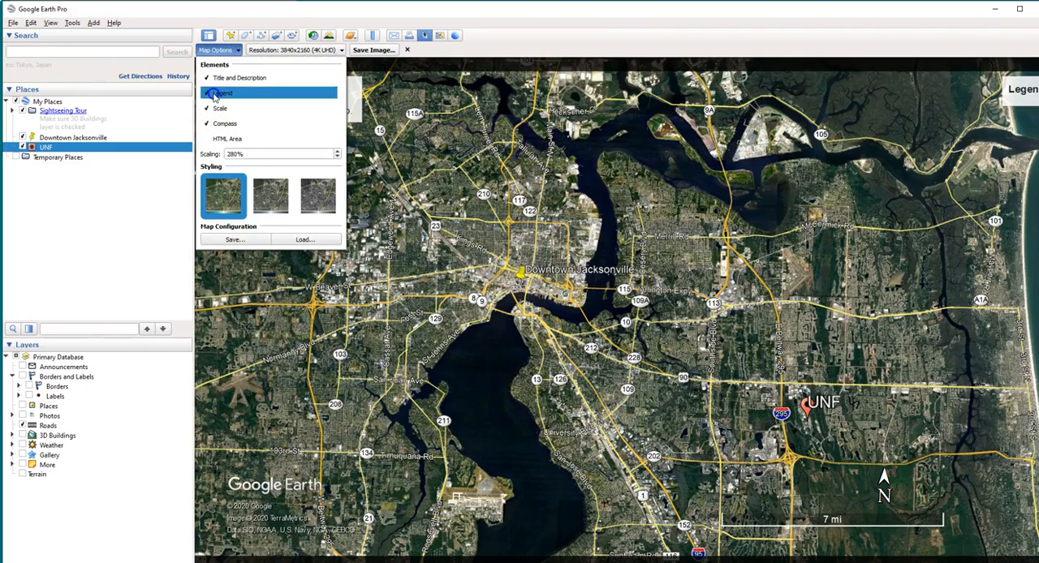
pyautogui.click(213, 108)
pyautogui.click(213, 108)
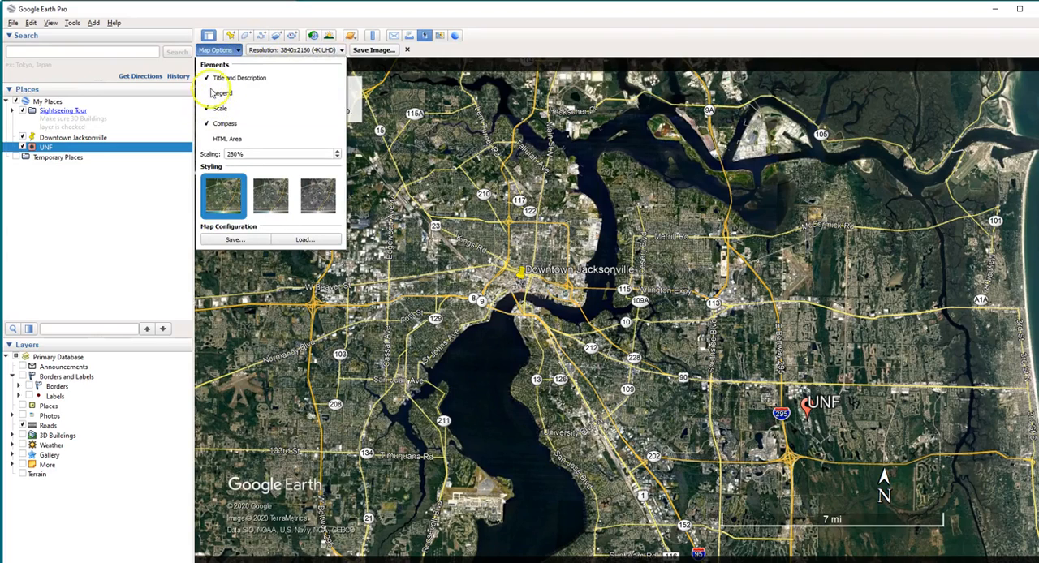
pyautogui.click(209, 78)
# Increase the scaling of the map image elements and shift the map slightly northwest within the image frame
pyautogui.click(337, 152)
pyautogui.click(337, 152)
pyautogui.click(337, 151)
pyautogui.click(337, 152)
pyautogui.click(337, 152)
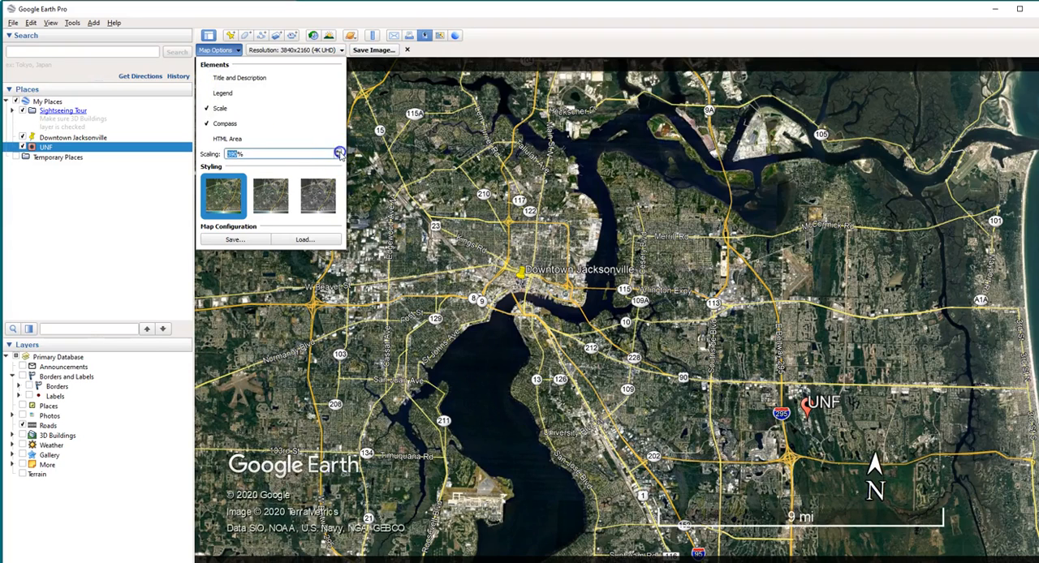
pyautogui.click(338, 153)
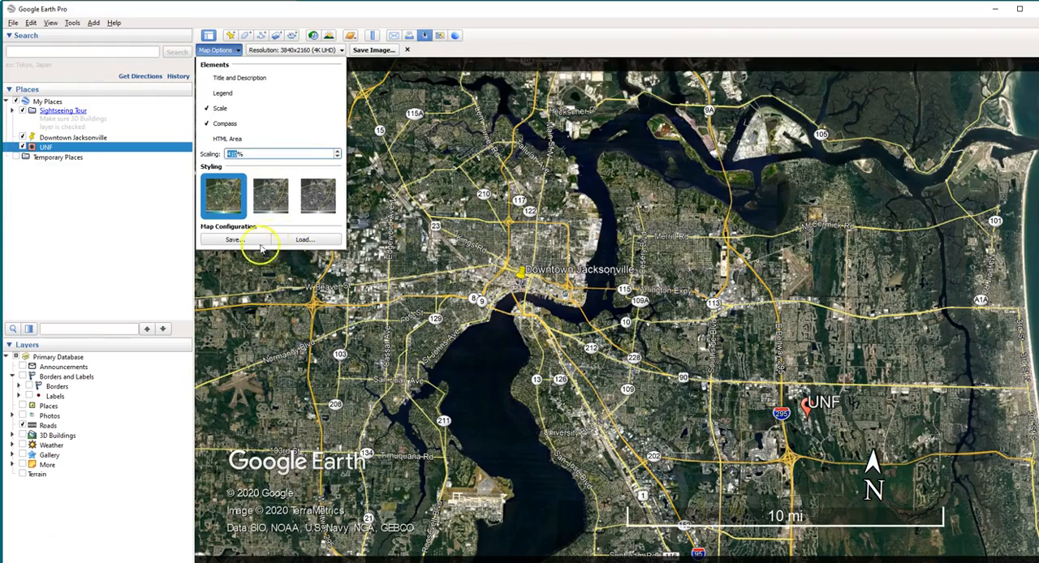
pyautogui.click(441, 258)
pyautogui.moveTo(917, 411); pyautogui.dragTo(902, 359, button='middle')
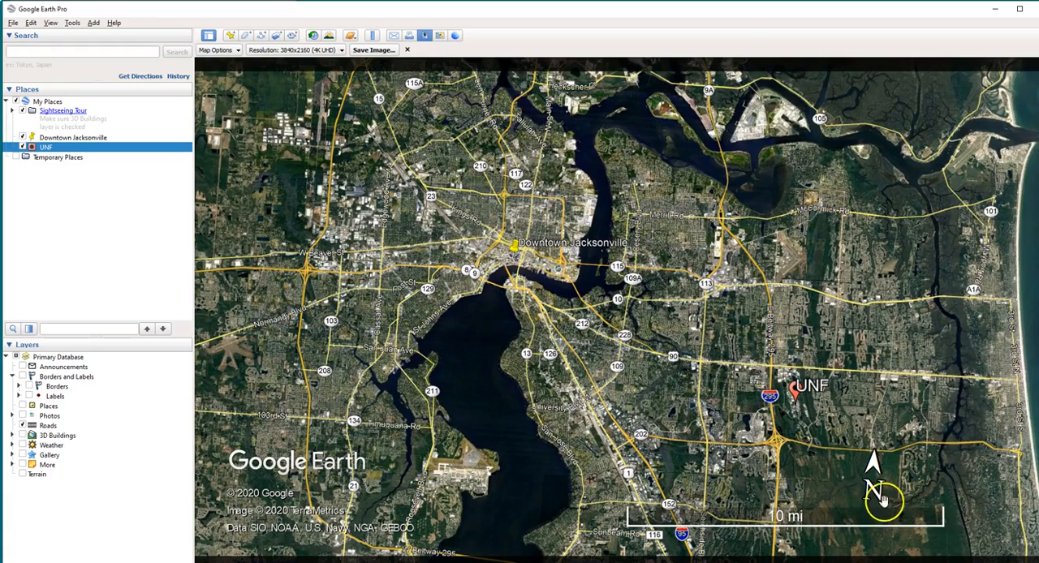
# Save the map image to the Desktop as a JPEG named MapOUT2
pyautogui.click(374, 50)
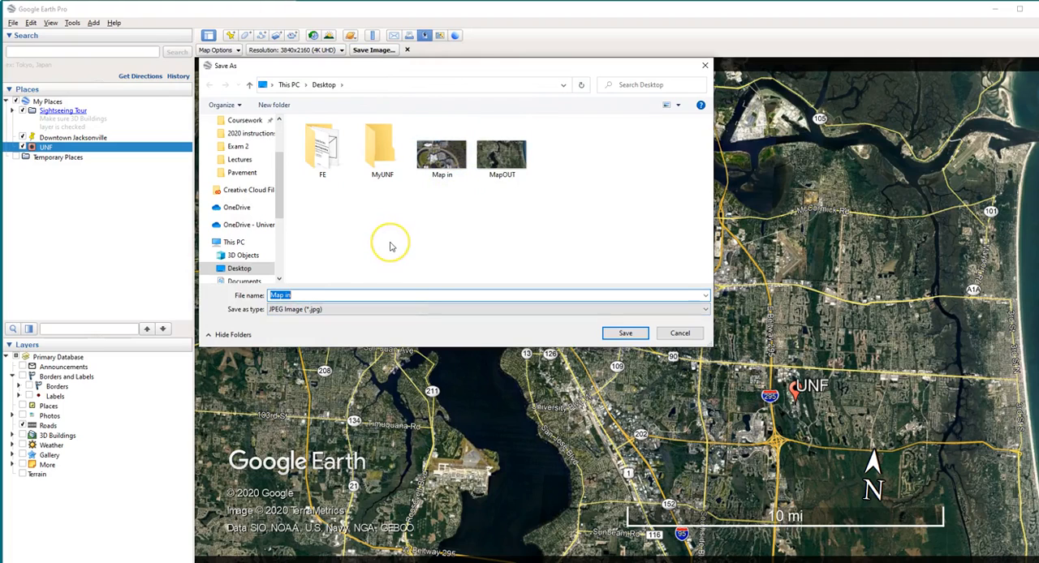
pyautogui.write('MapOUT2')
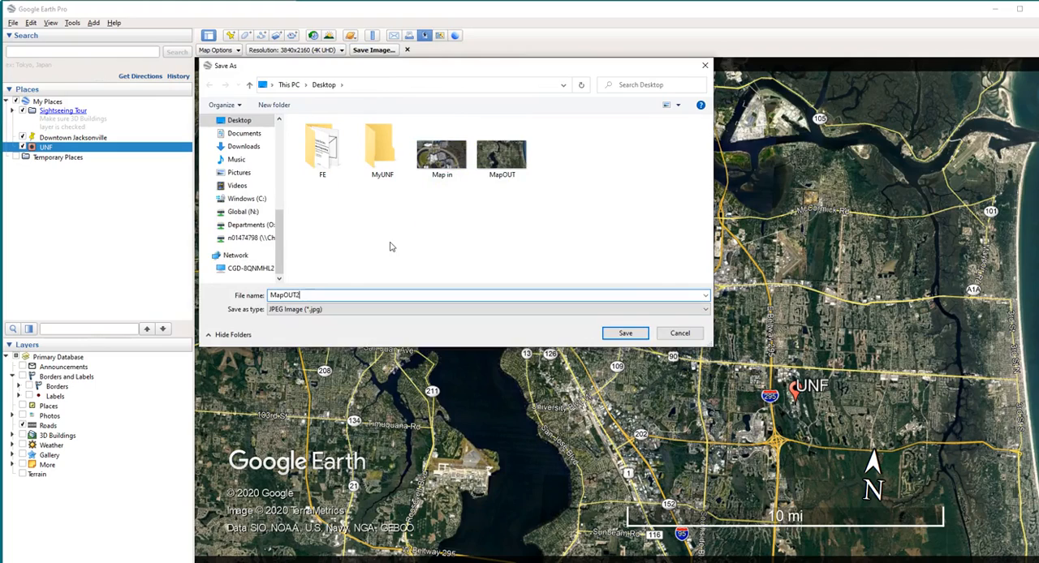
pyautogui.press('Return')
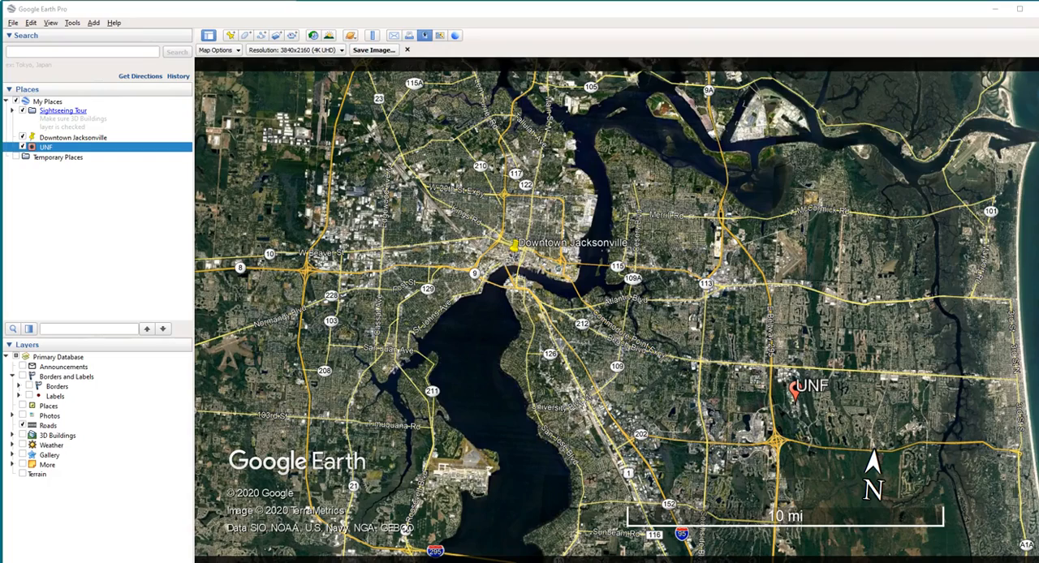
# Switch to PowerPoint, show the annotated map on slide 1, and nudge its Downtown Jacksonville pin and label slightly east
pyautogui.moveTo(1038, 144); pyautogui.dragTo(474, 1)
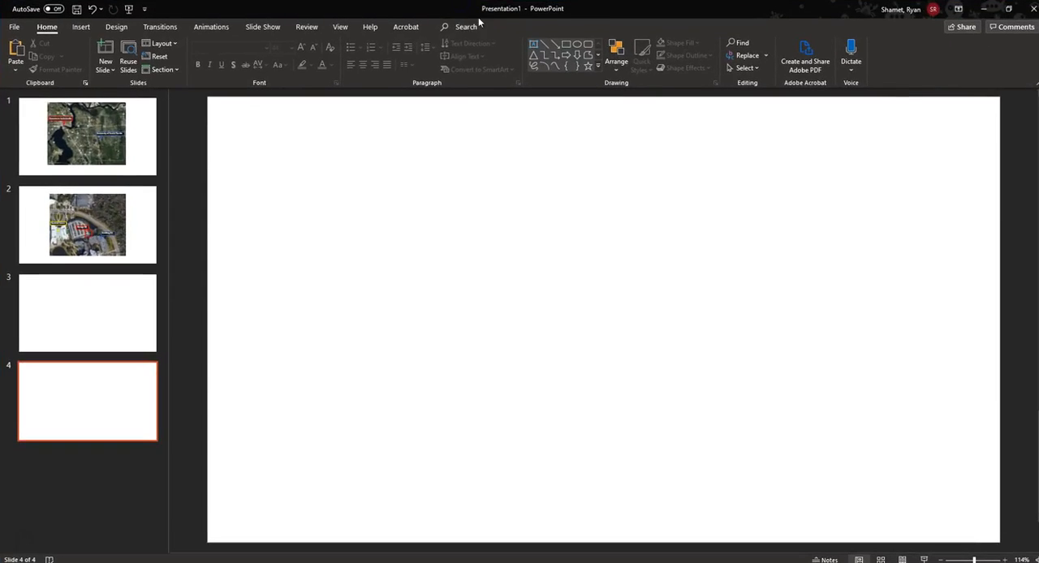
pyautogui.click(134, 147)
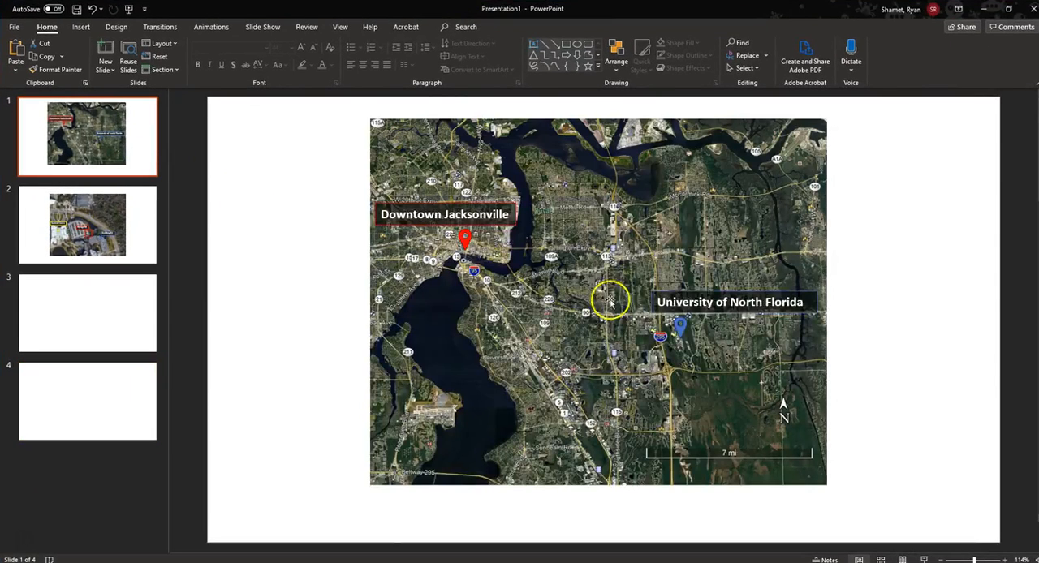
pyautogui.click(862, 299)
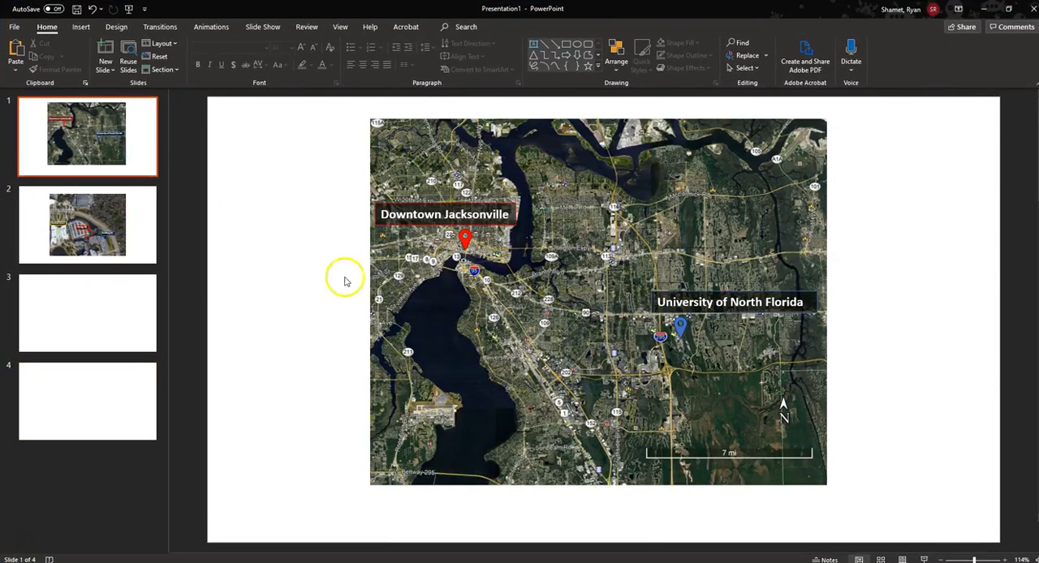
pyautogui.click(801, 447)
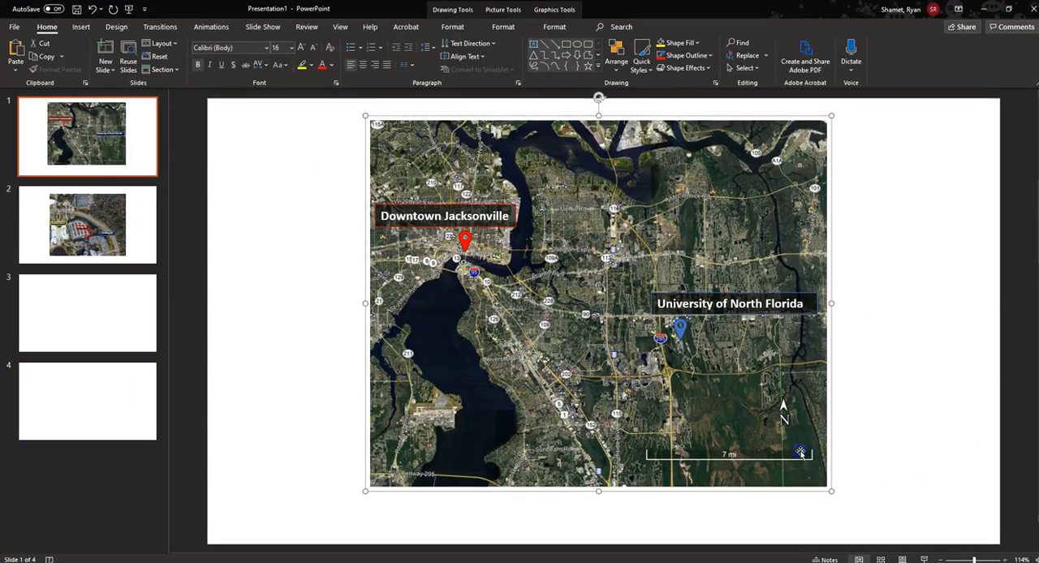
pyautogui.click(680, 334)
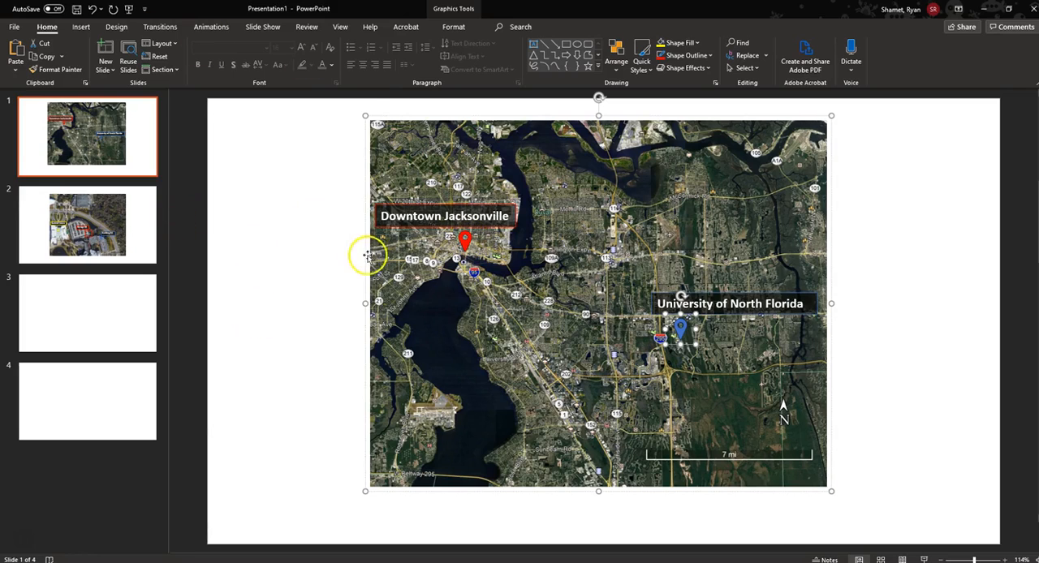
pyautogui.moveTo(461, 247)
pyautogui.mouseDown()
pyautogui.moveTo(488, 219)
pyautogui.moveTo(468, 241)
pyautogui.mouseUp()
pyautogui.click(930, 394)
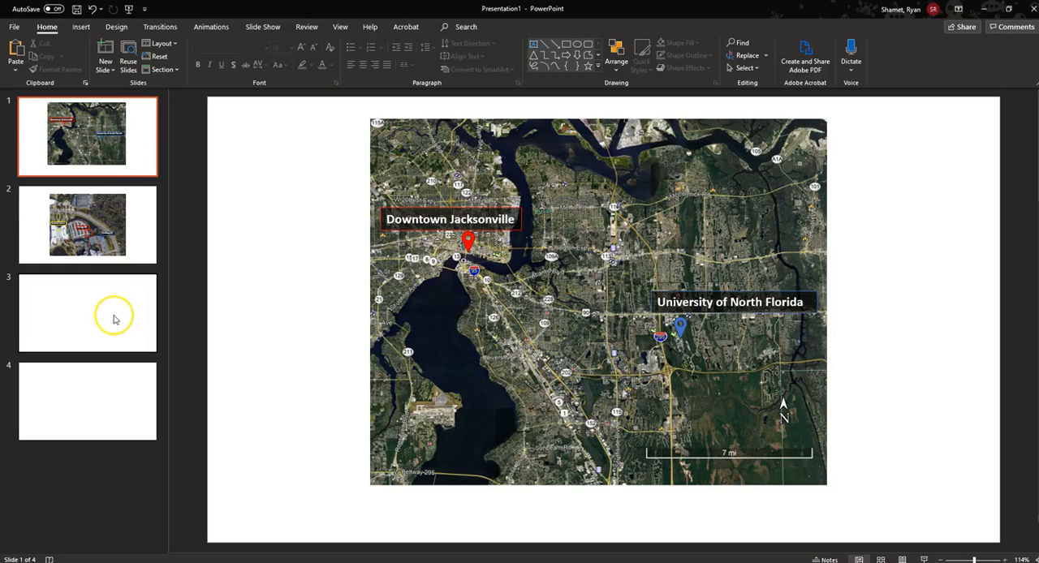
# Delete the title and content placeholders from slide 3
pyautogui.click(114, 320)
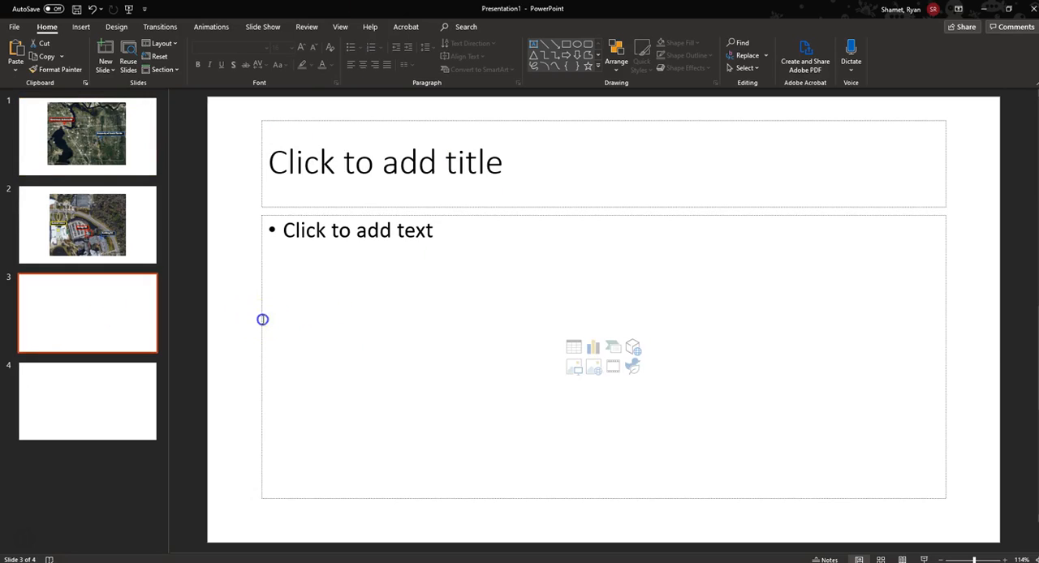
pyautogui.click(262, 319)
pyautogui.press('Delete')
pyautogui.click(382, 208)
pyautogui.press('Delete')
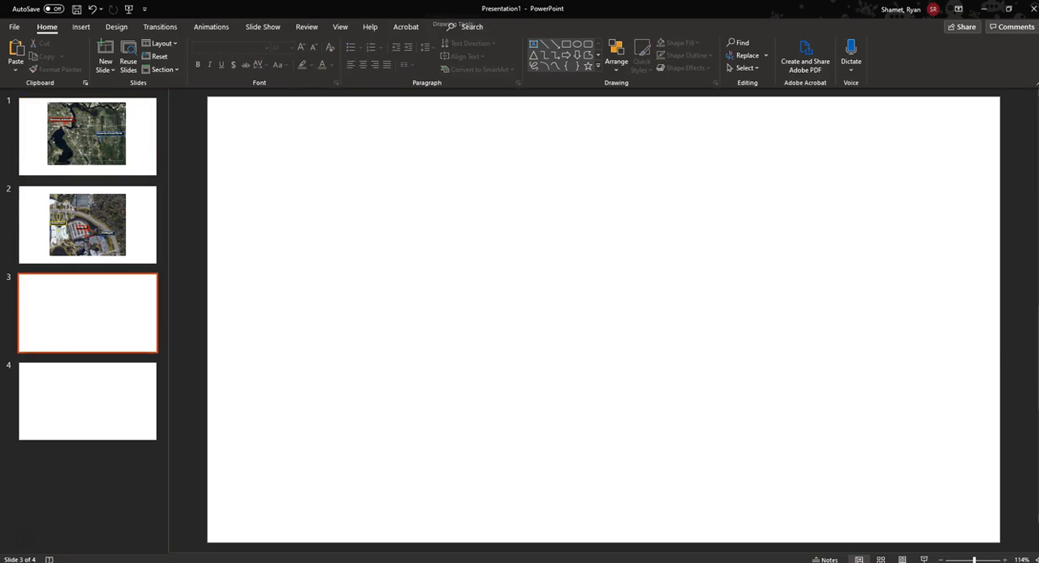
# Uncover the desktop files by moving the PowerPoint window aside and minimizing the Google Earth Pro, browser and Zoom windows
pyautogui.moveTo(406, 8); pyautogui.dragTo(398, 120)
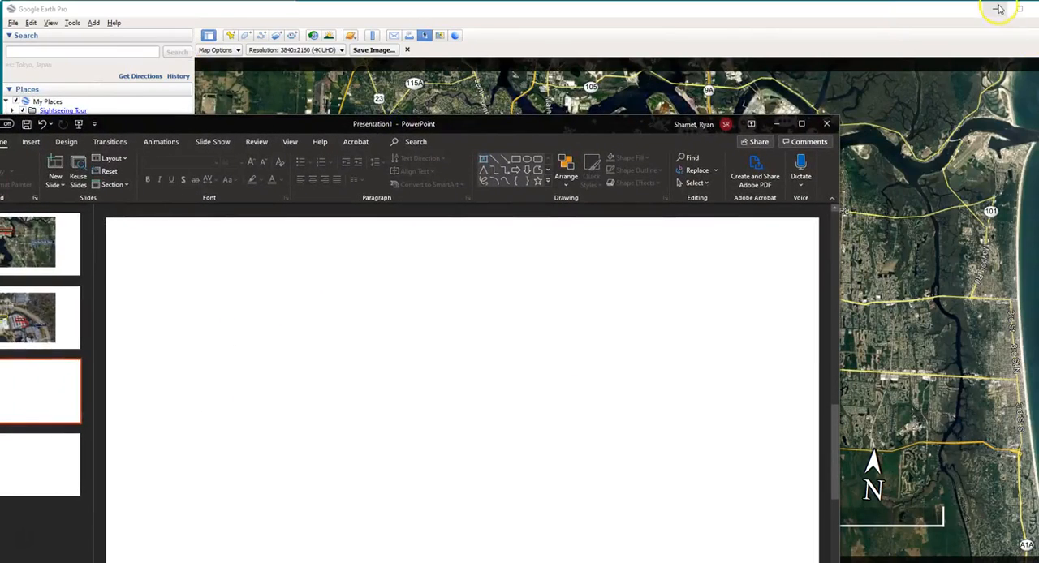
pyautogui.click(999, 9)
pyautogui.moveTo(823, 18); pyautogui.dragTo(3, 86)
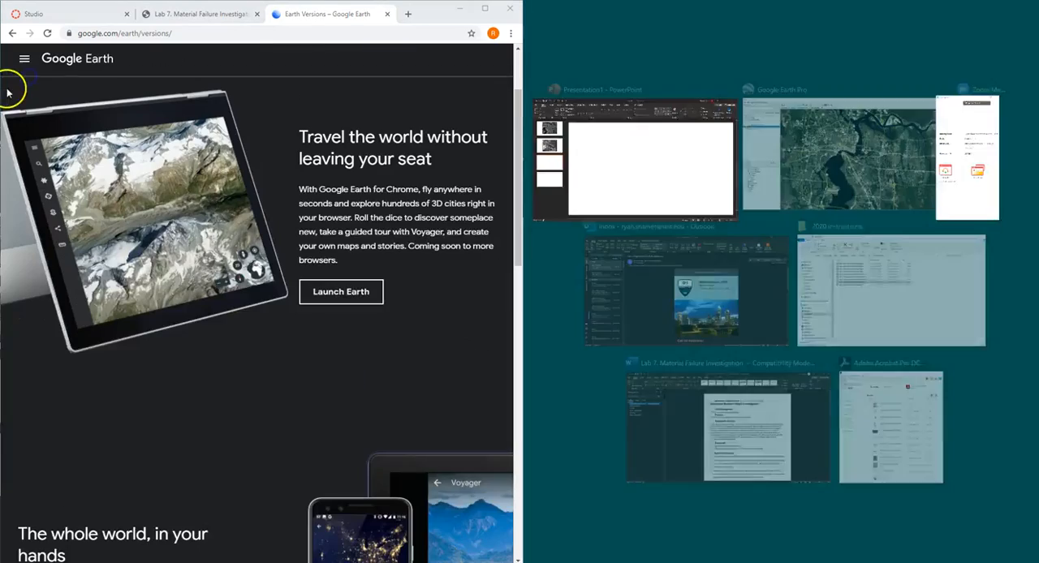
pyautogui.click(696, 174)
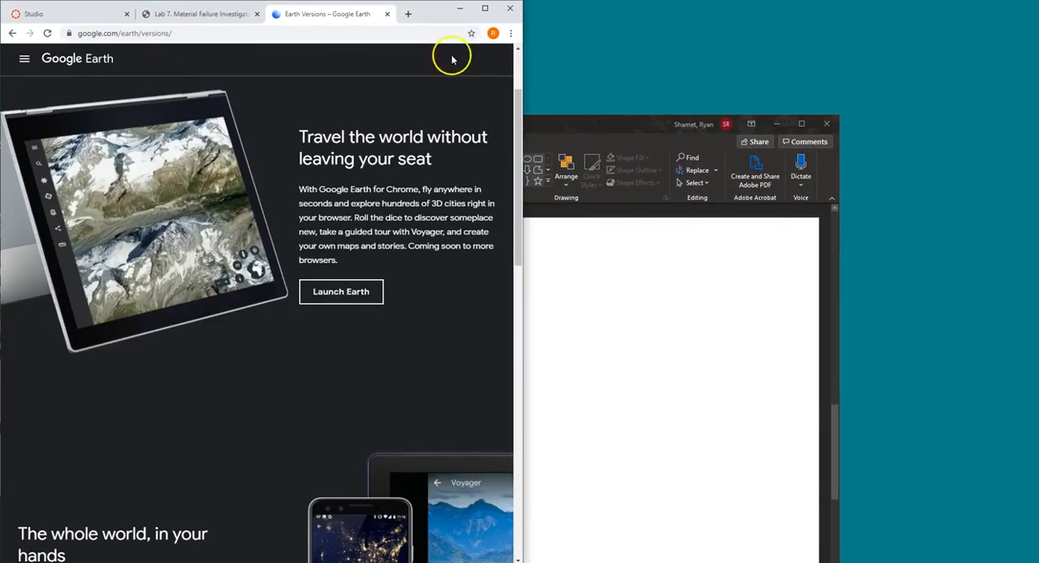
pyautogui.click(457, 9)
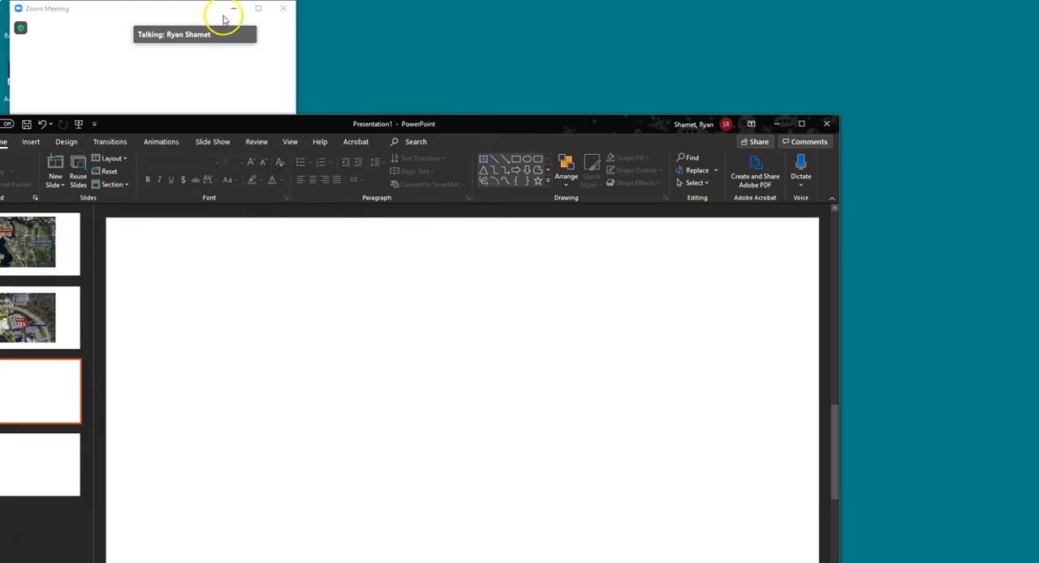
pyautogui.moveTo(420, 121); pyautogui.dragTo(647, 124)
pyautogui.click(234, 8)
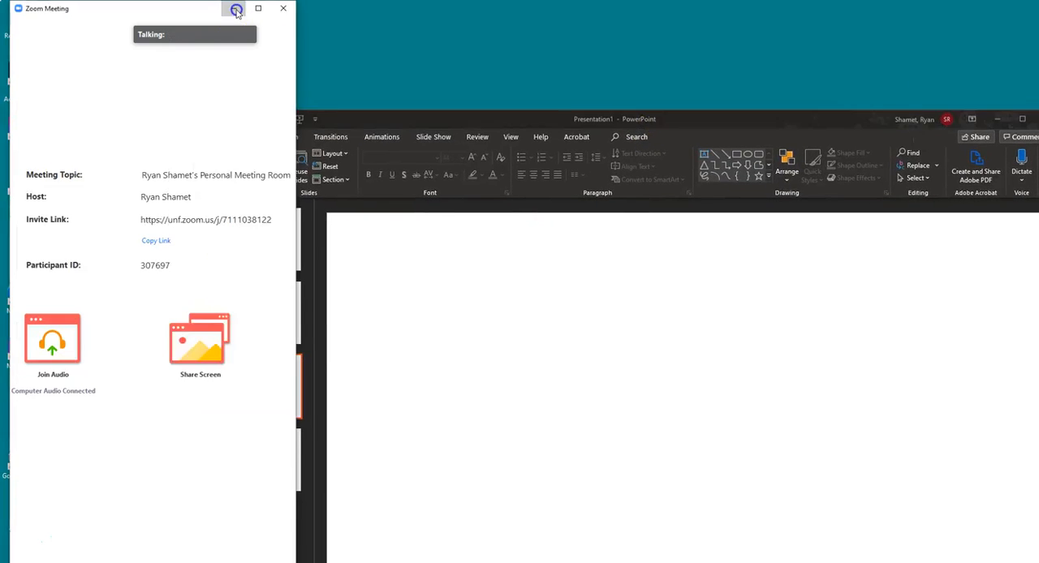
# Insert the MapOUT2 image from the desktop onto slide 3 and maximize the PowerPoint window
pyautogui.doubleClick(62, 189)
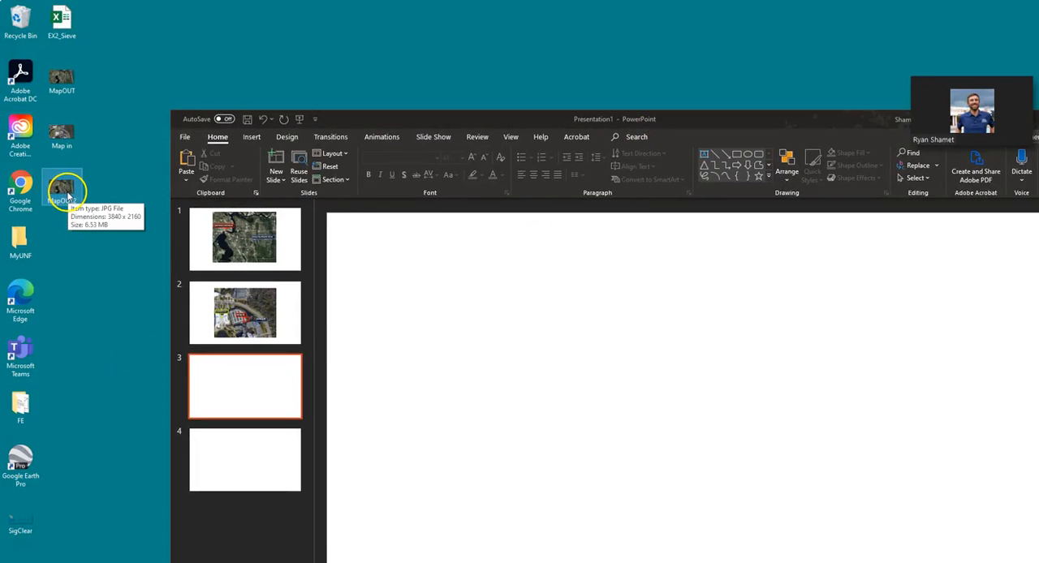
pyautogui.click(64, 193)
pyautogui.moveTo(68, 195); pyautogui.dragTo(559, 372)
pyautogui.moveTo(737, 117); pyautogui.dragTo(650, 2)
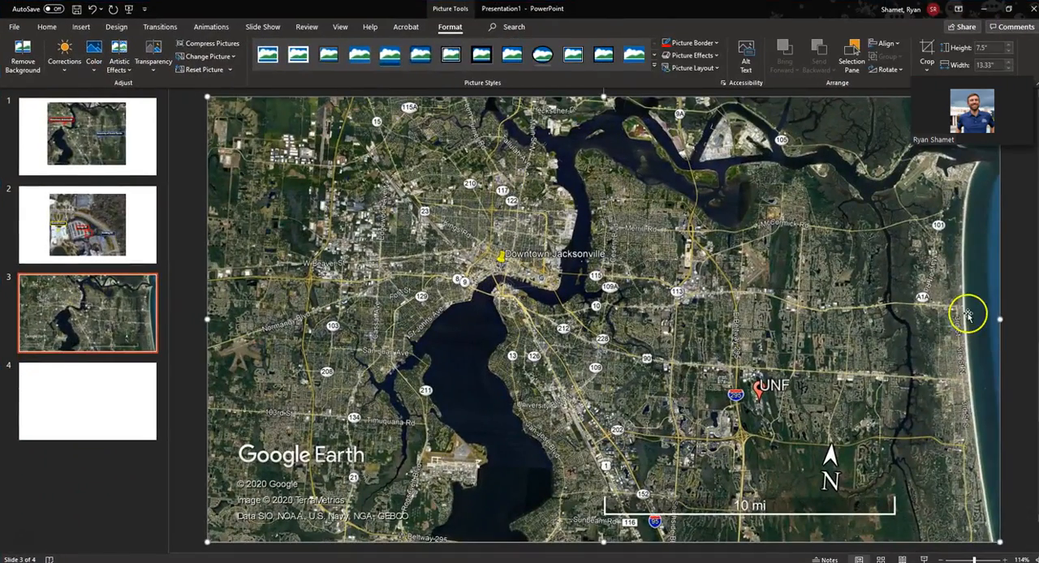
# Try the circular Design Ideas layout on the map picture, dismiss the suggestions and undo the layout
pyautogui.click(973, 309)
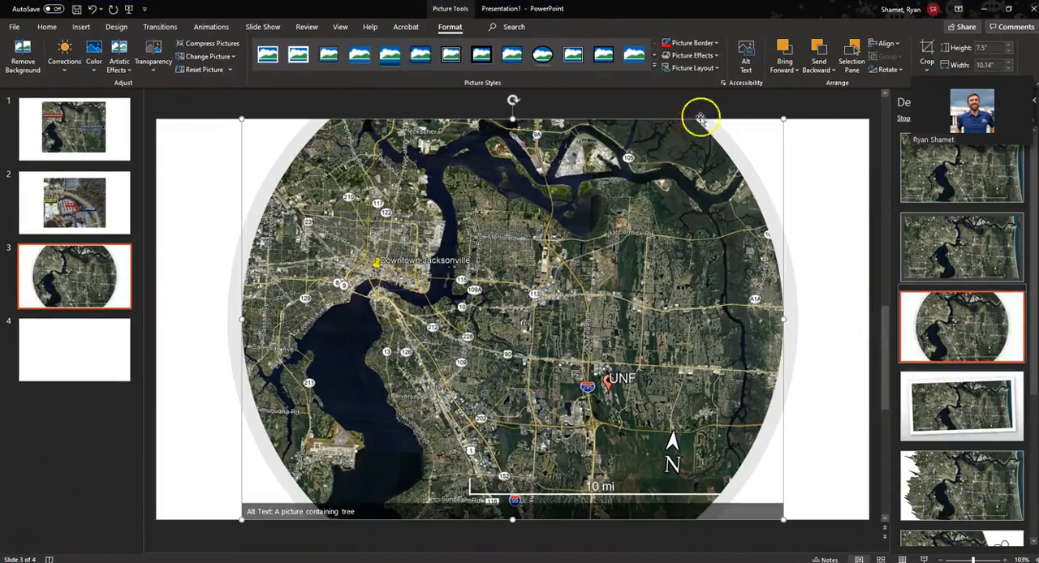
pyautogui.click(1034, 100)
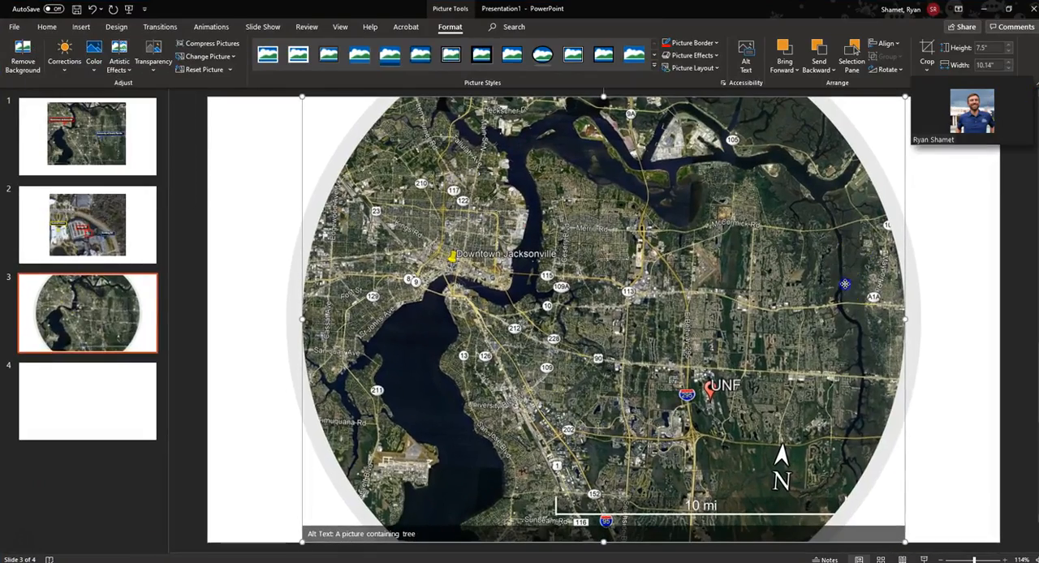
pyautogui.hotkey('ctrl', 'z')
# Crop the east and west sides of the map picture on slide 3 to a width of about 8.64 inches
pyautogui.click(862, 259)
pyautogui.keyDown('ctrl'); pyautogui.scroll(-5, 625, 290); pyautogui.keyUp('ctrl')
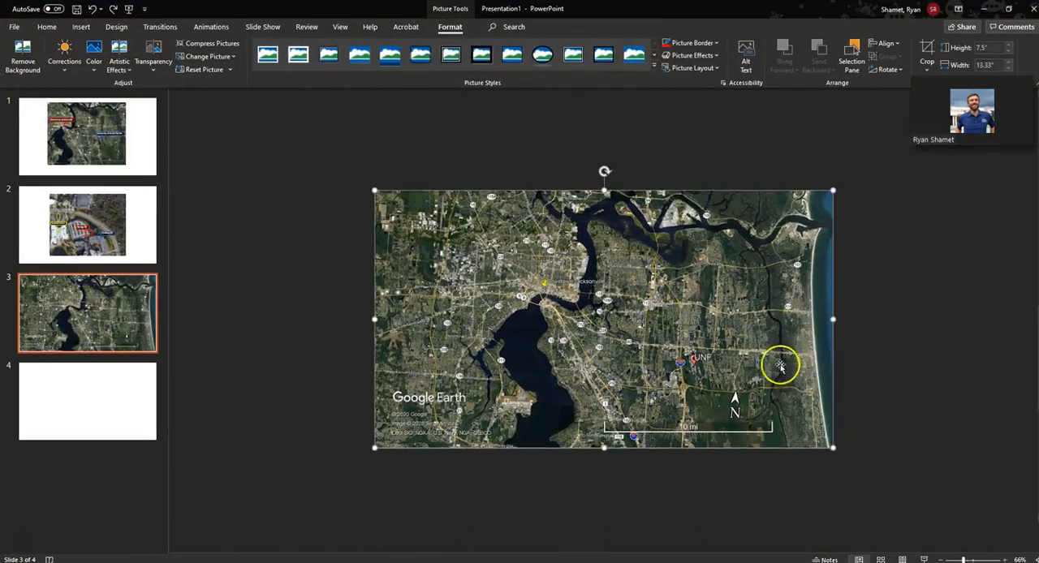
pyautogui.rightClick(781, 320)
pyautogui.click(812, 309)
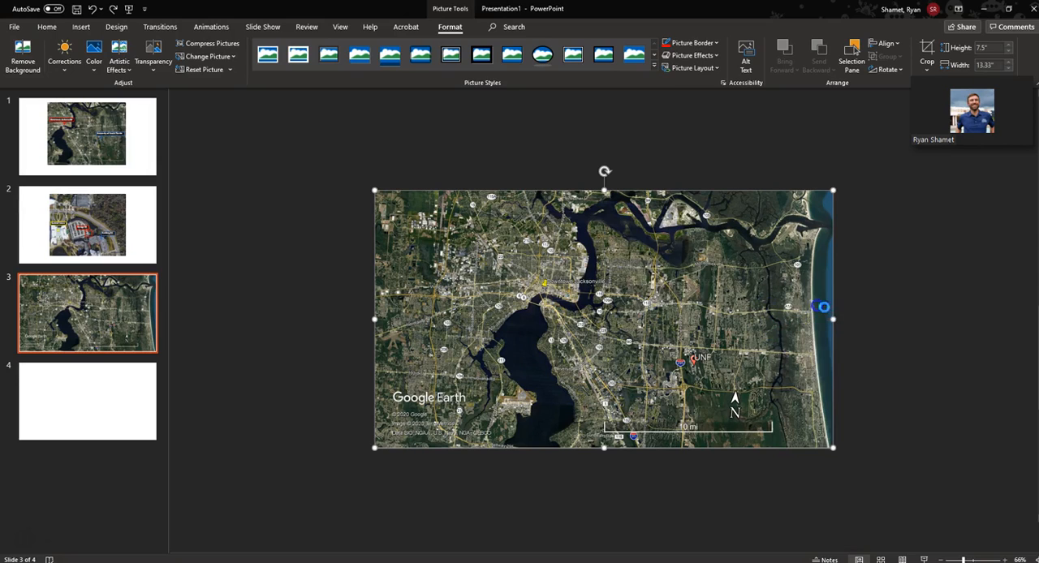
pyautogui.moveTo(833, 318); pyautogui.dragTo(788, 325)
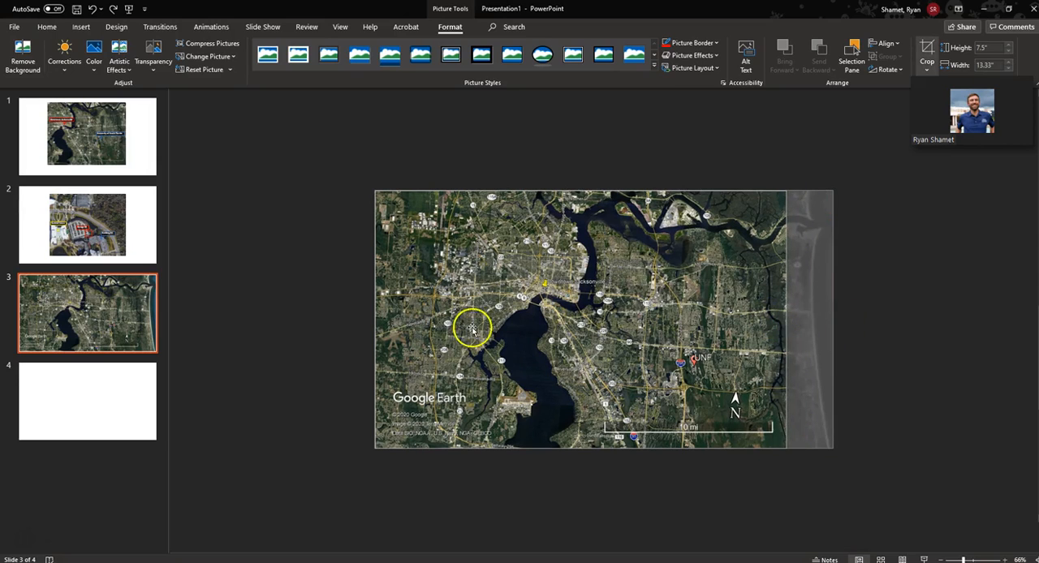
pyautogui.moveTo(375, 320); pyautogui.dragTo(494, 348)
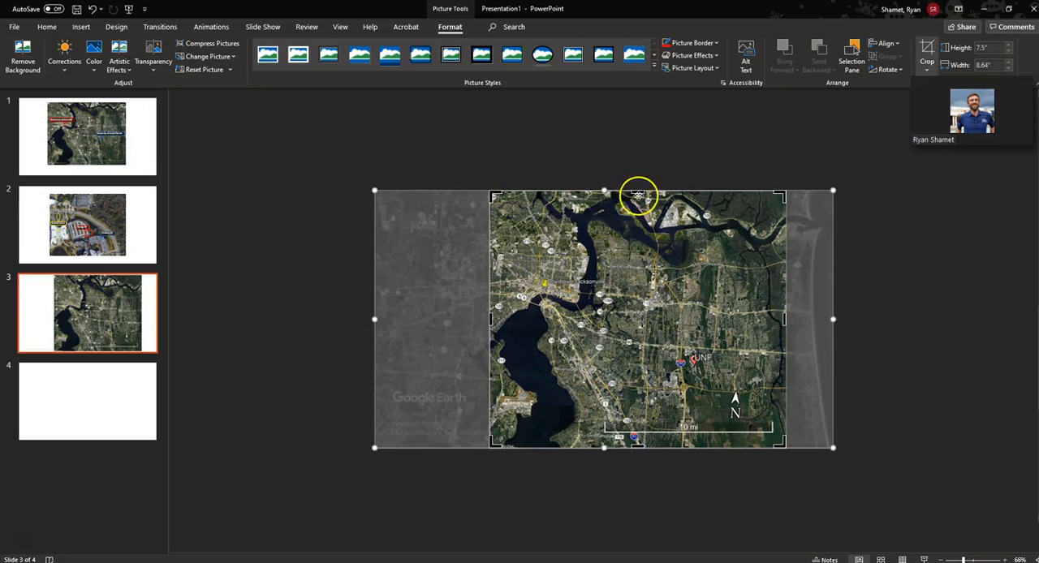